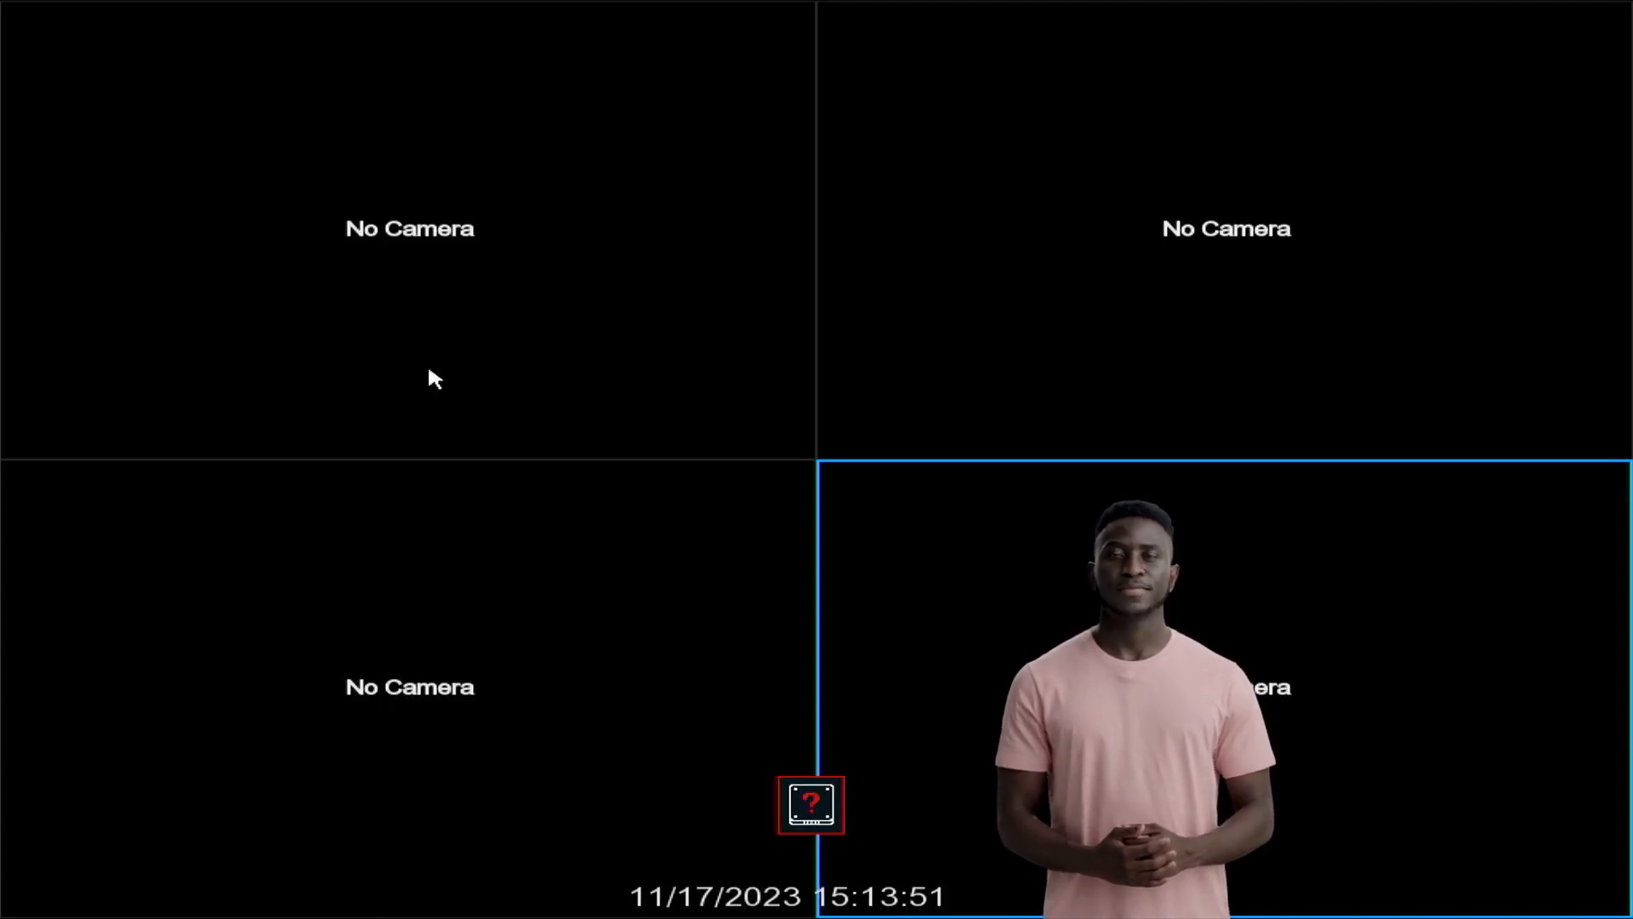
# Unlock the recorder with the unlock pattern and open the IP channels list in the channel setup.
pyautogui.click(31, 907)
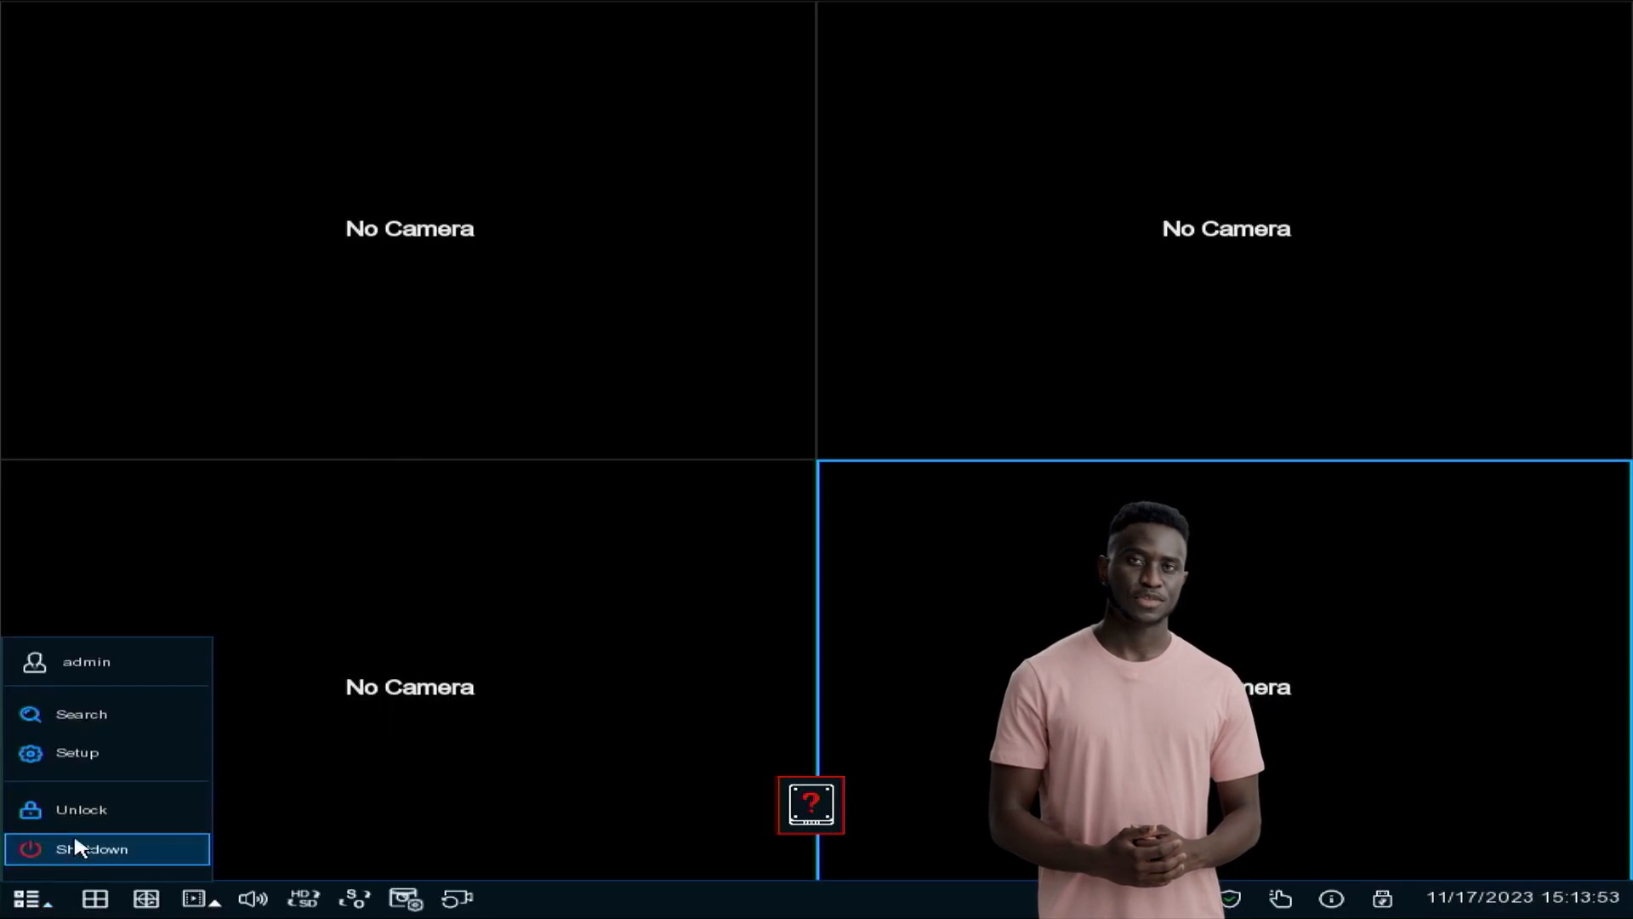
pyautogui.click(98, 754)
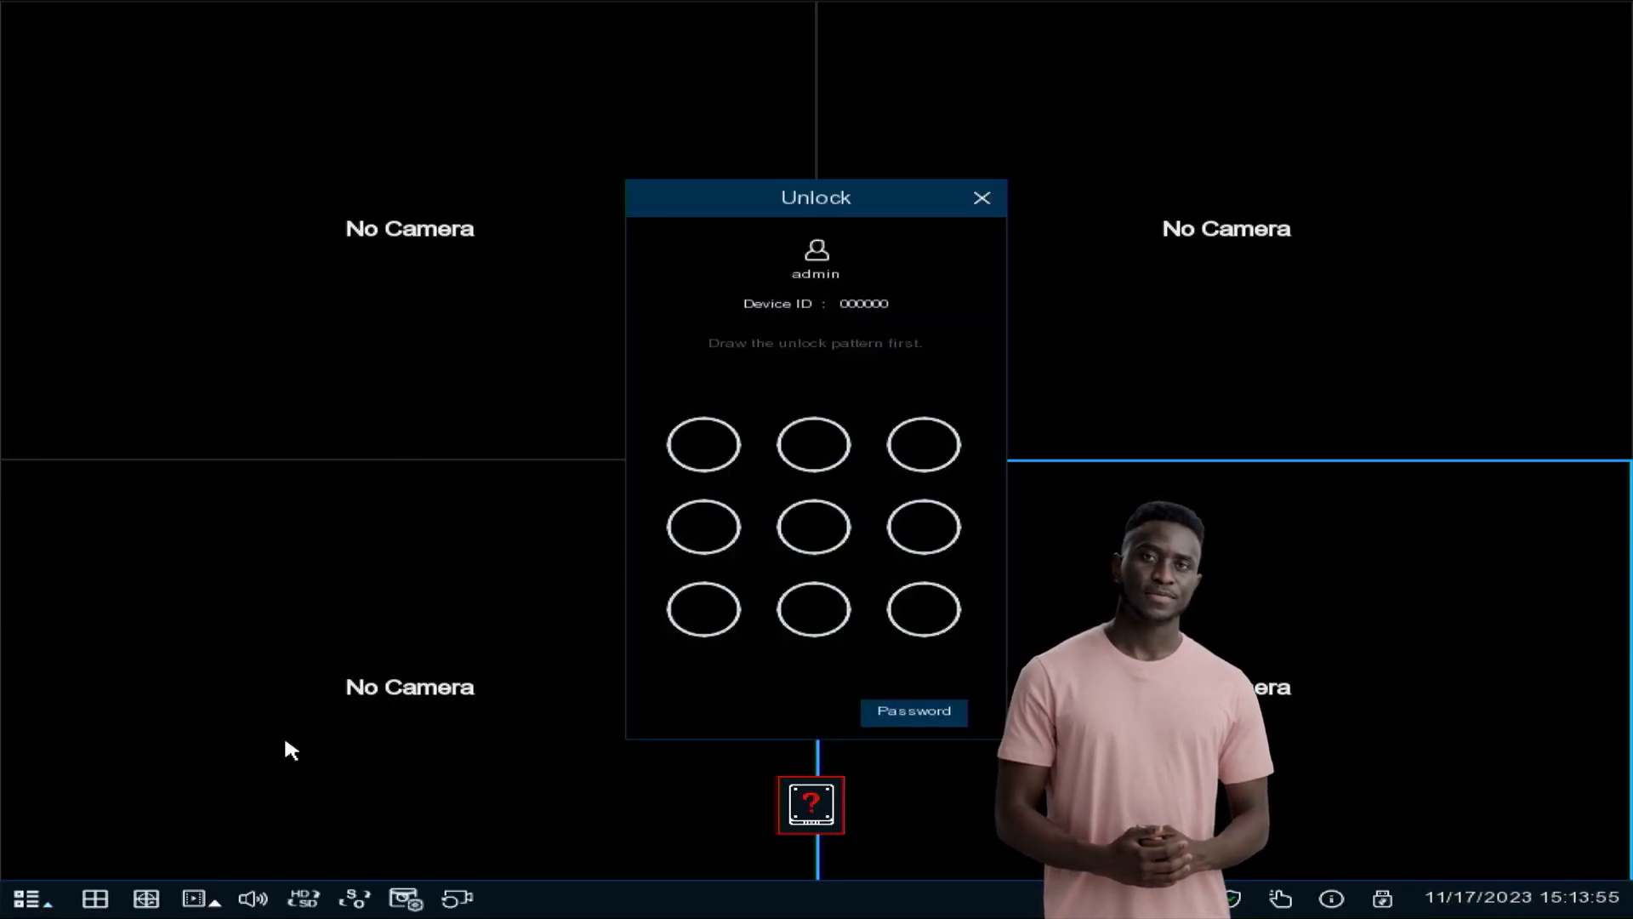
pyautogui.moveTo(699, 445)
pyautogui.mouseDown()
pyautogui.moveTo(686, 662)
pyautogui.moveTo(996, 617)
pyautogui.mouseUp()
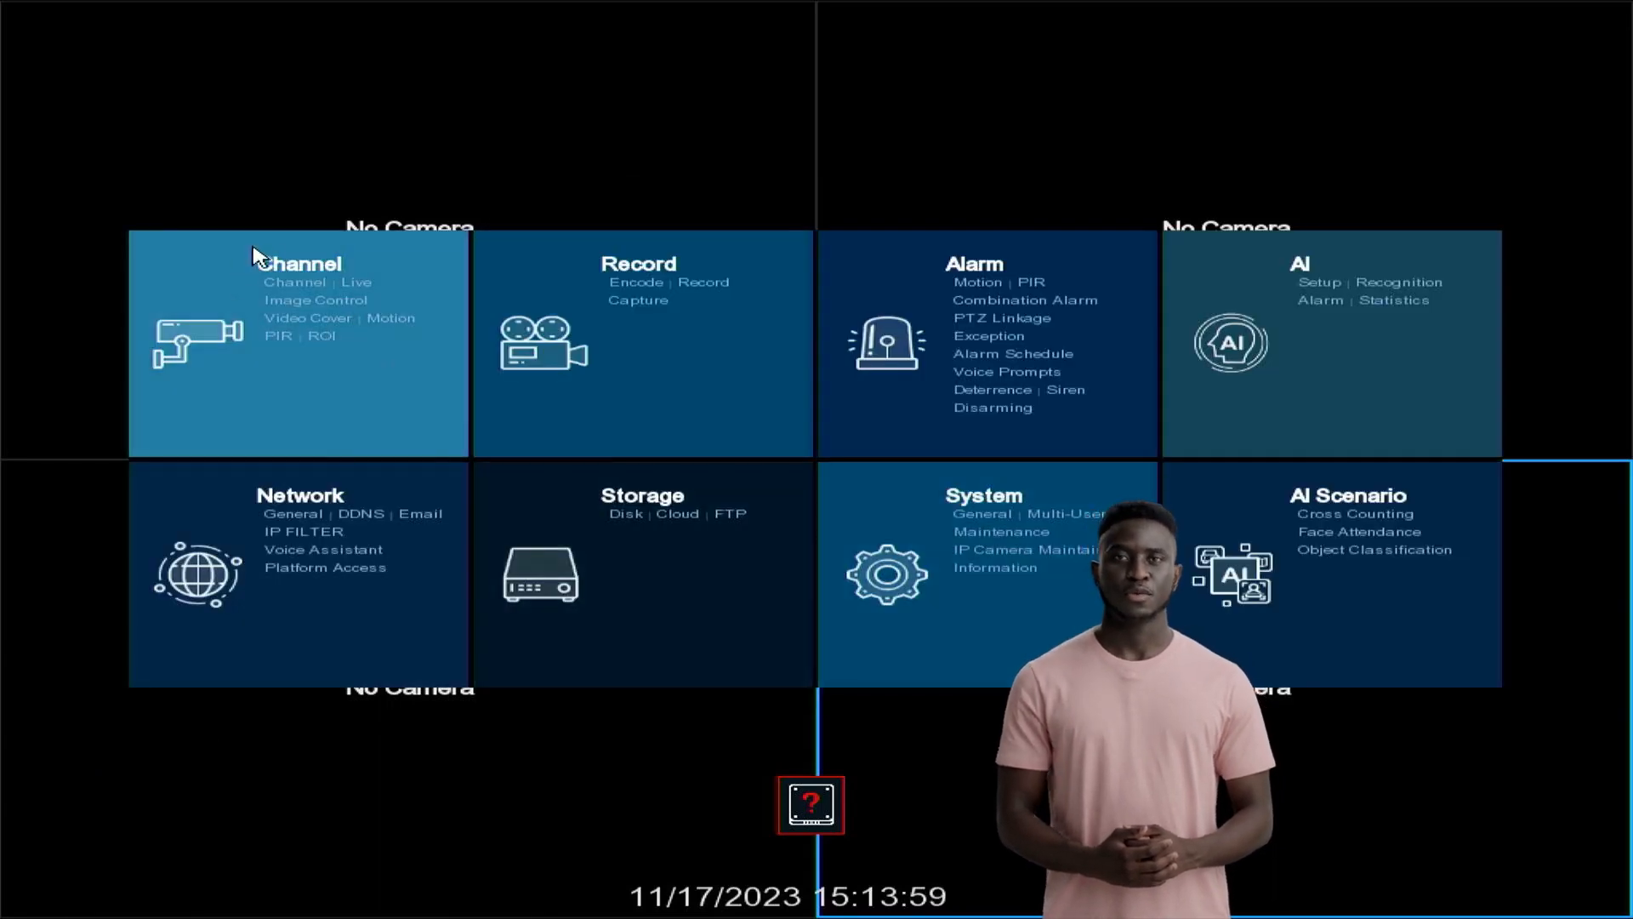
pyautogui.click(297, 262)
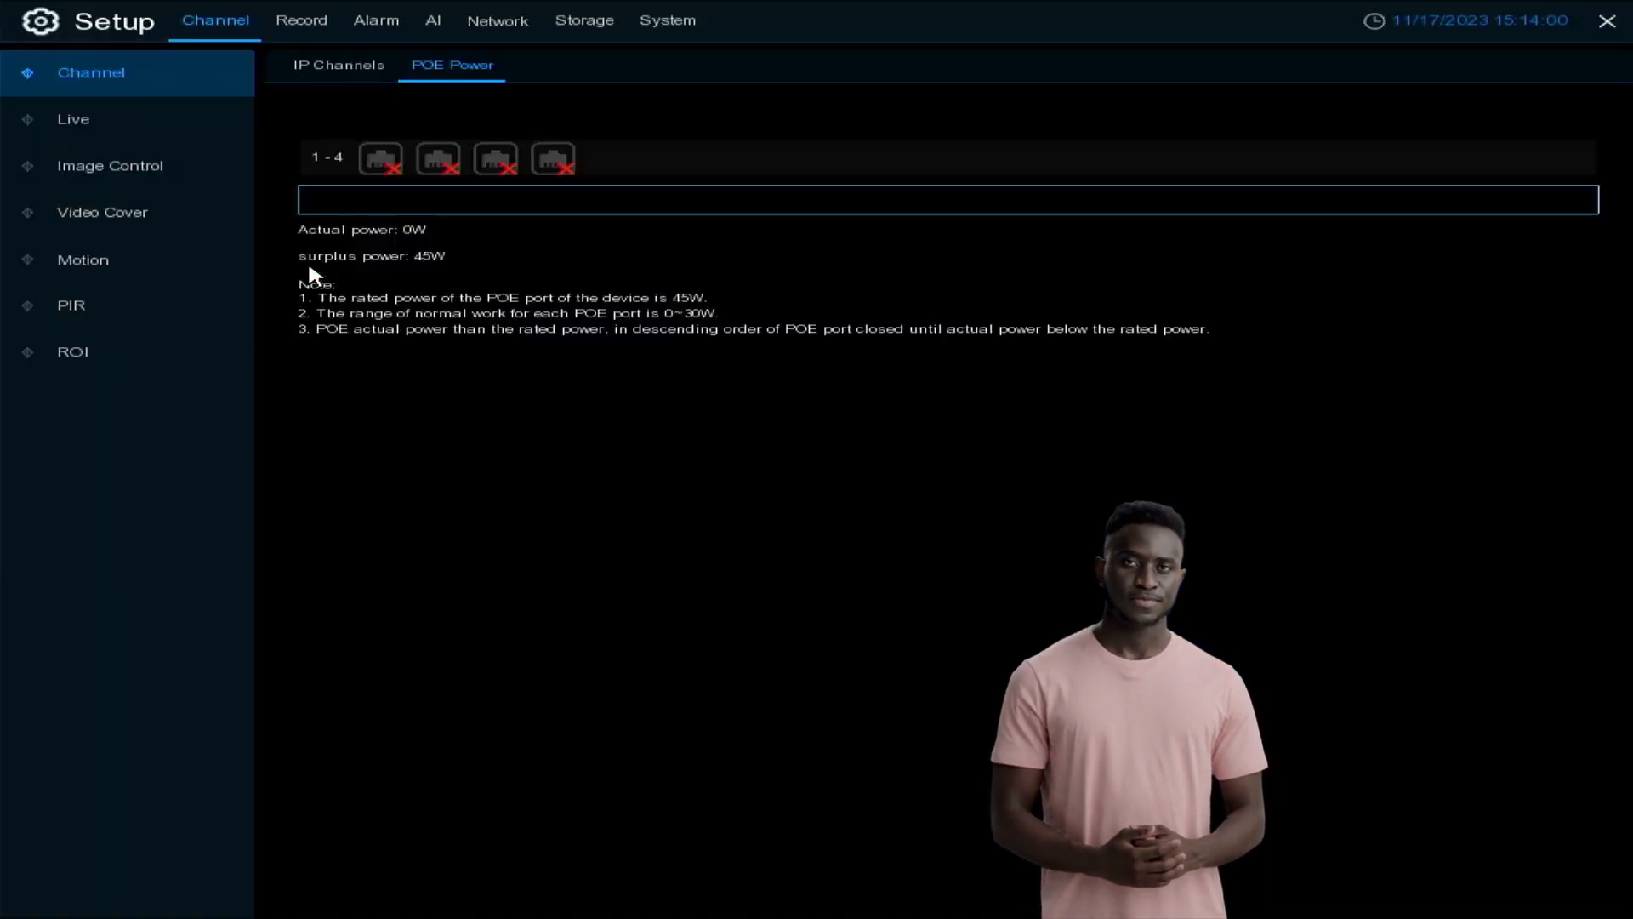
pyautogui.click(335, 61)
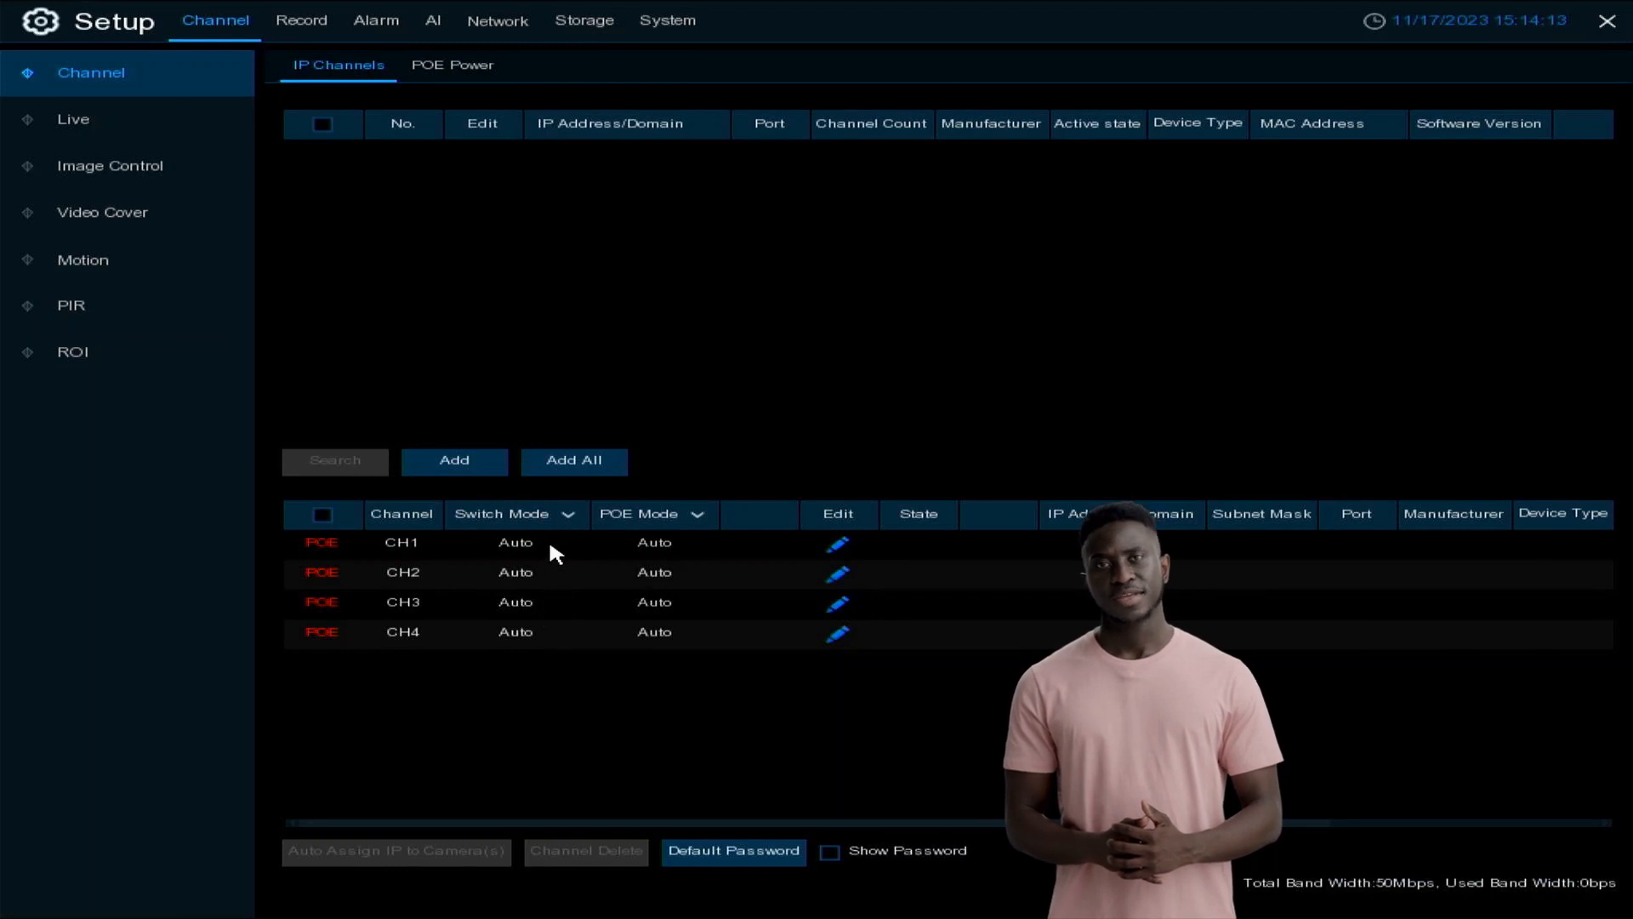
# Check the POE power usage of the four ports against the IP channels list.
pyautogui.click(448, 75)
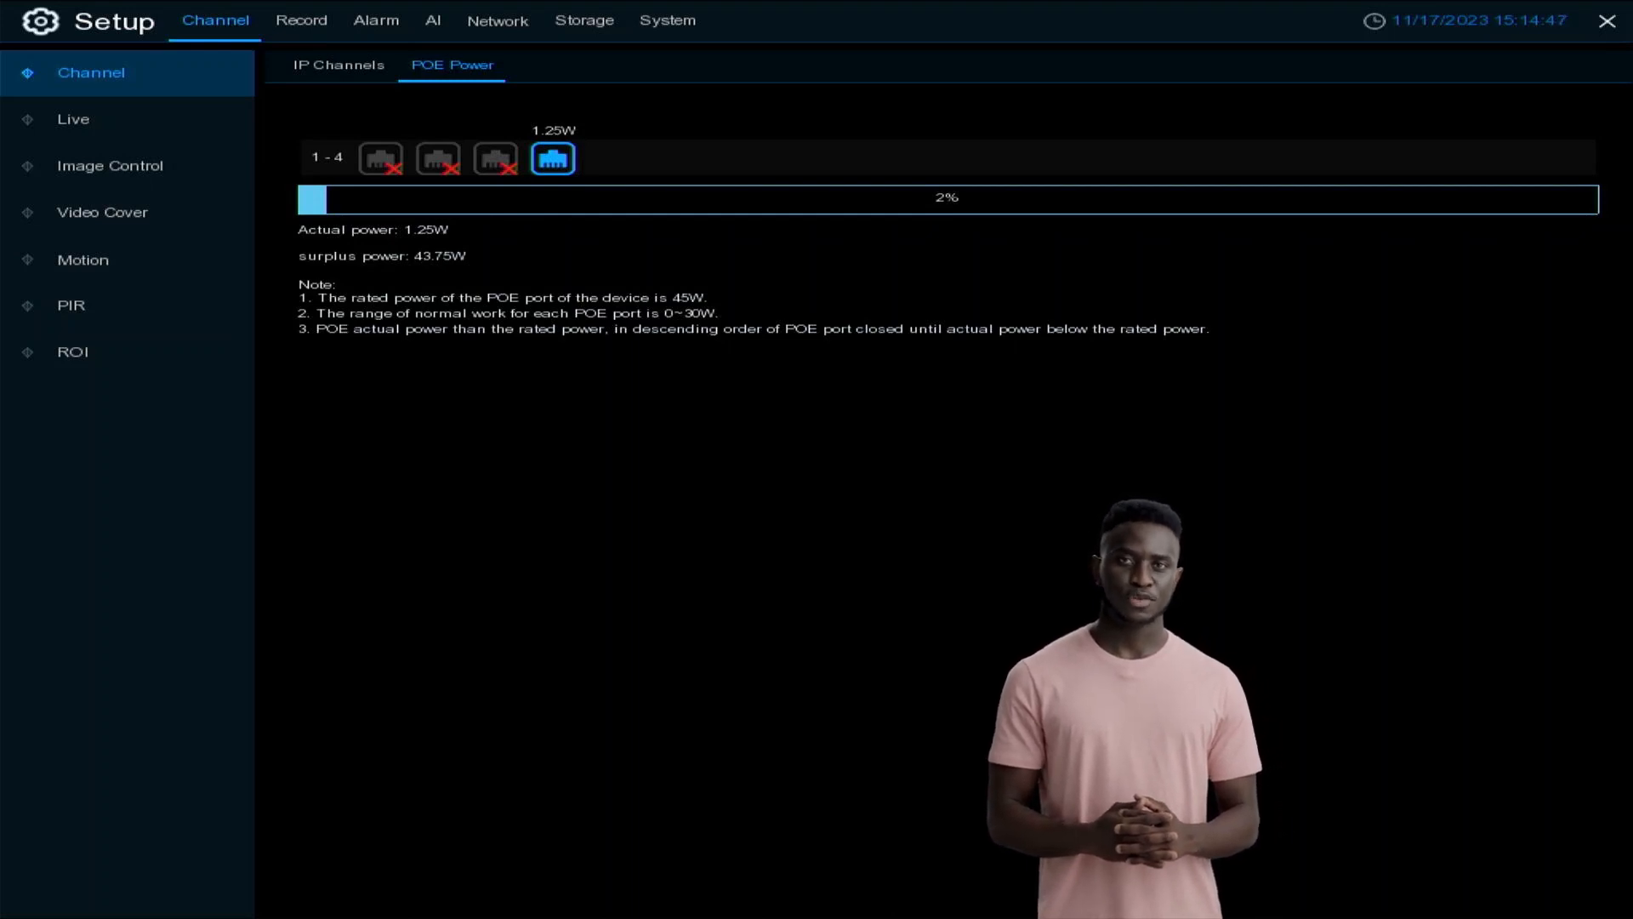
pyautogui.click(361, 72)
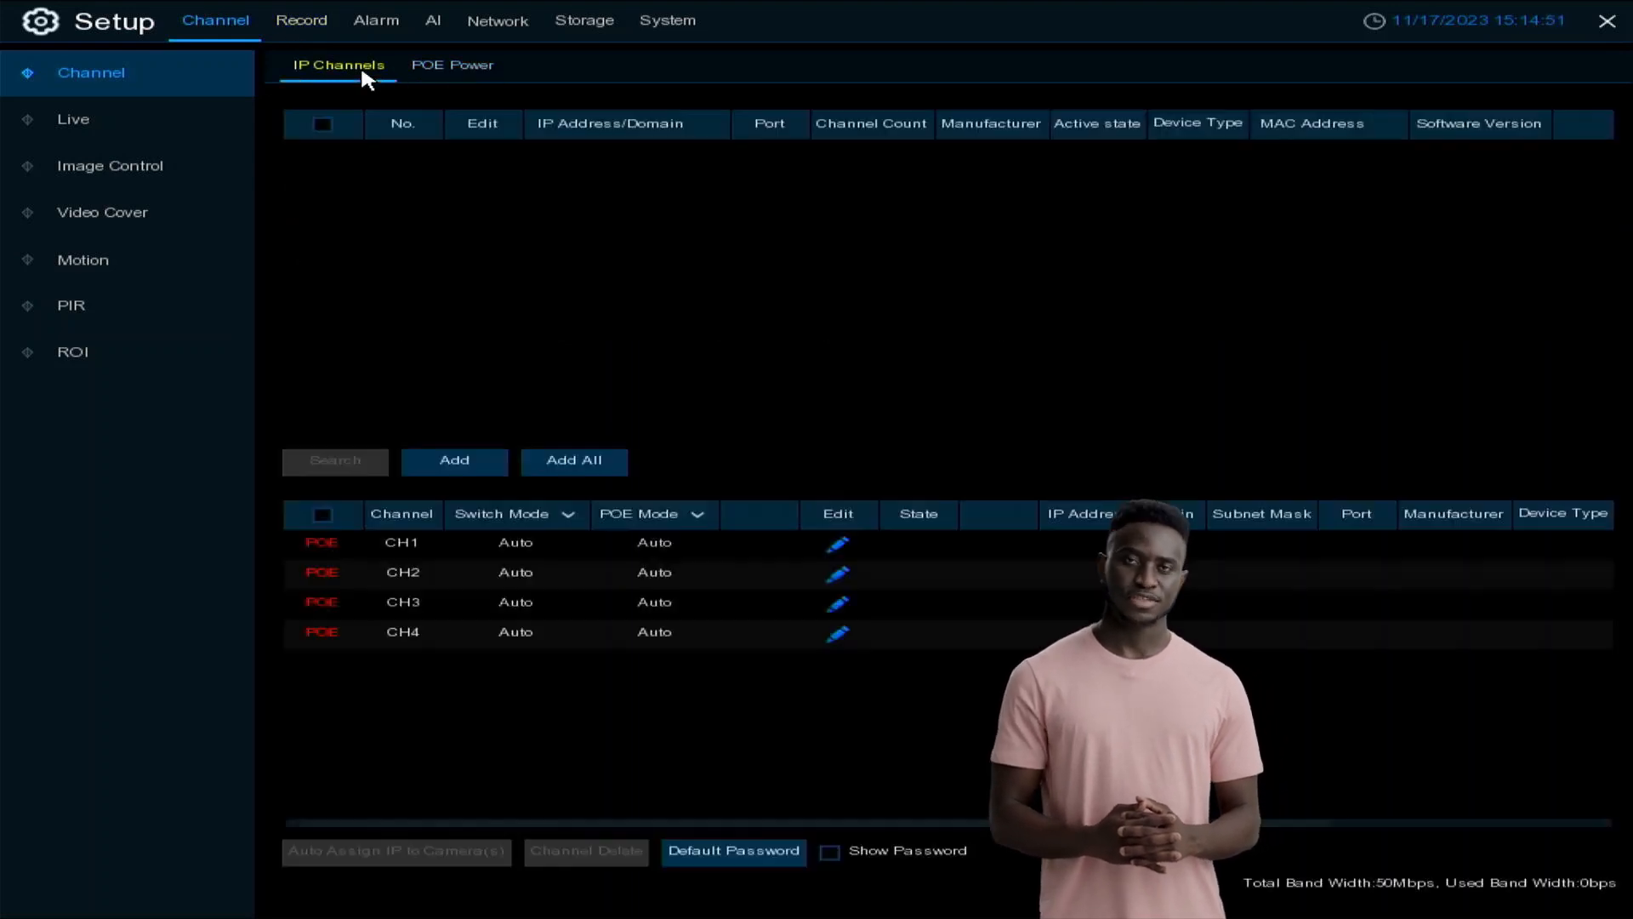
pyautogui.click(454, 75)
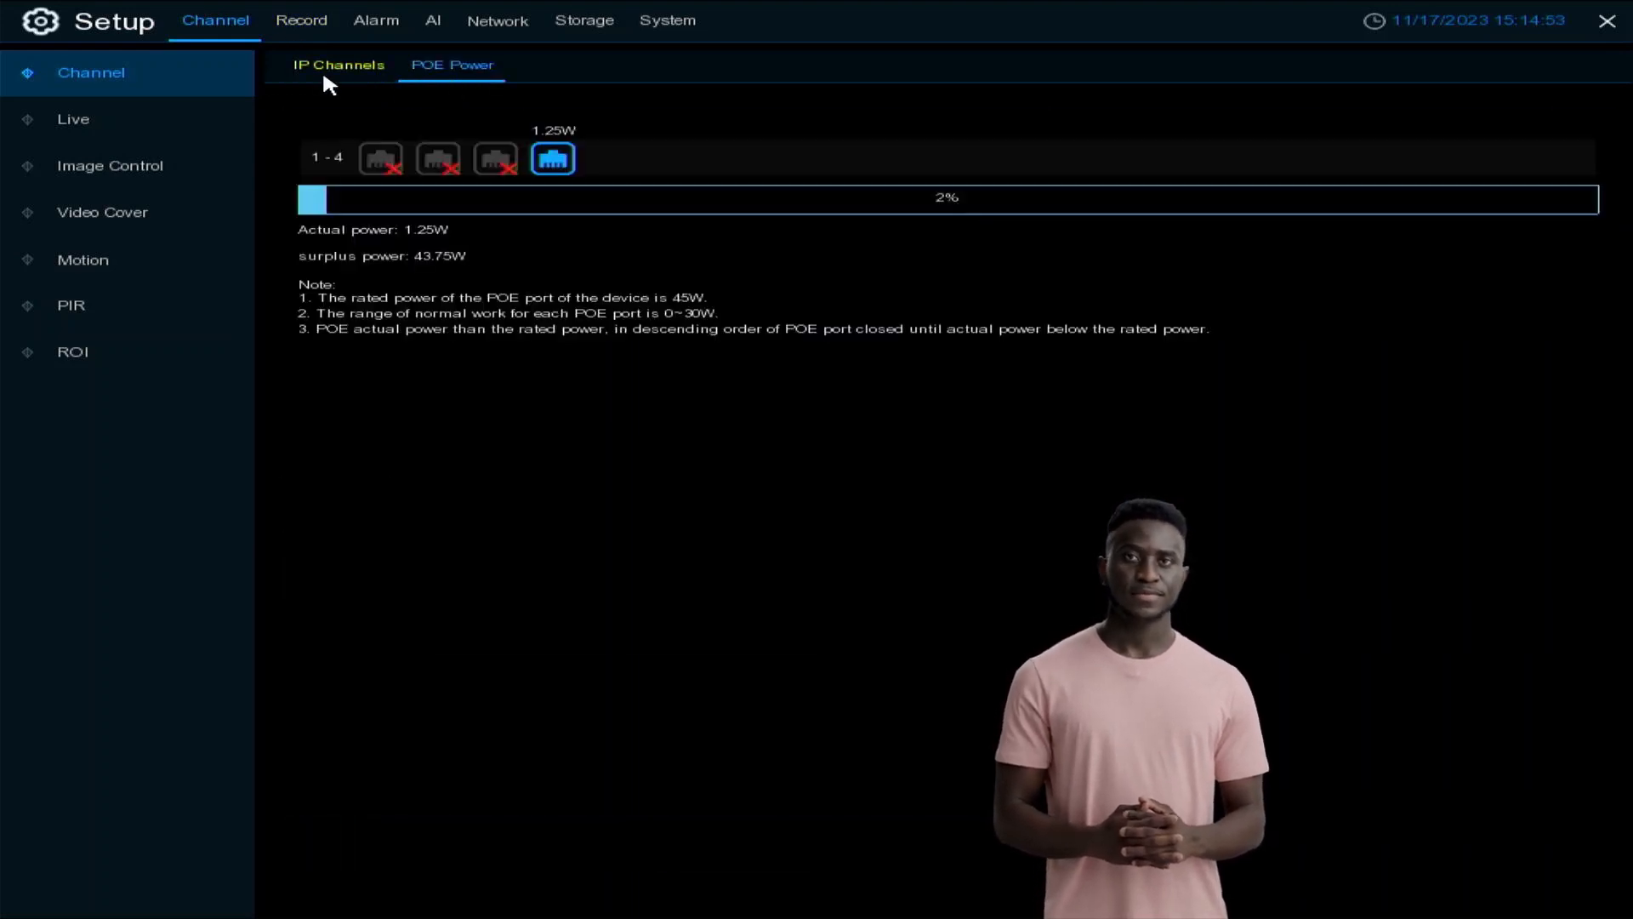
pyautogui.click(354, 71)
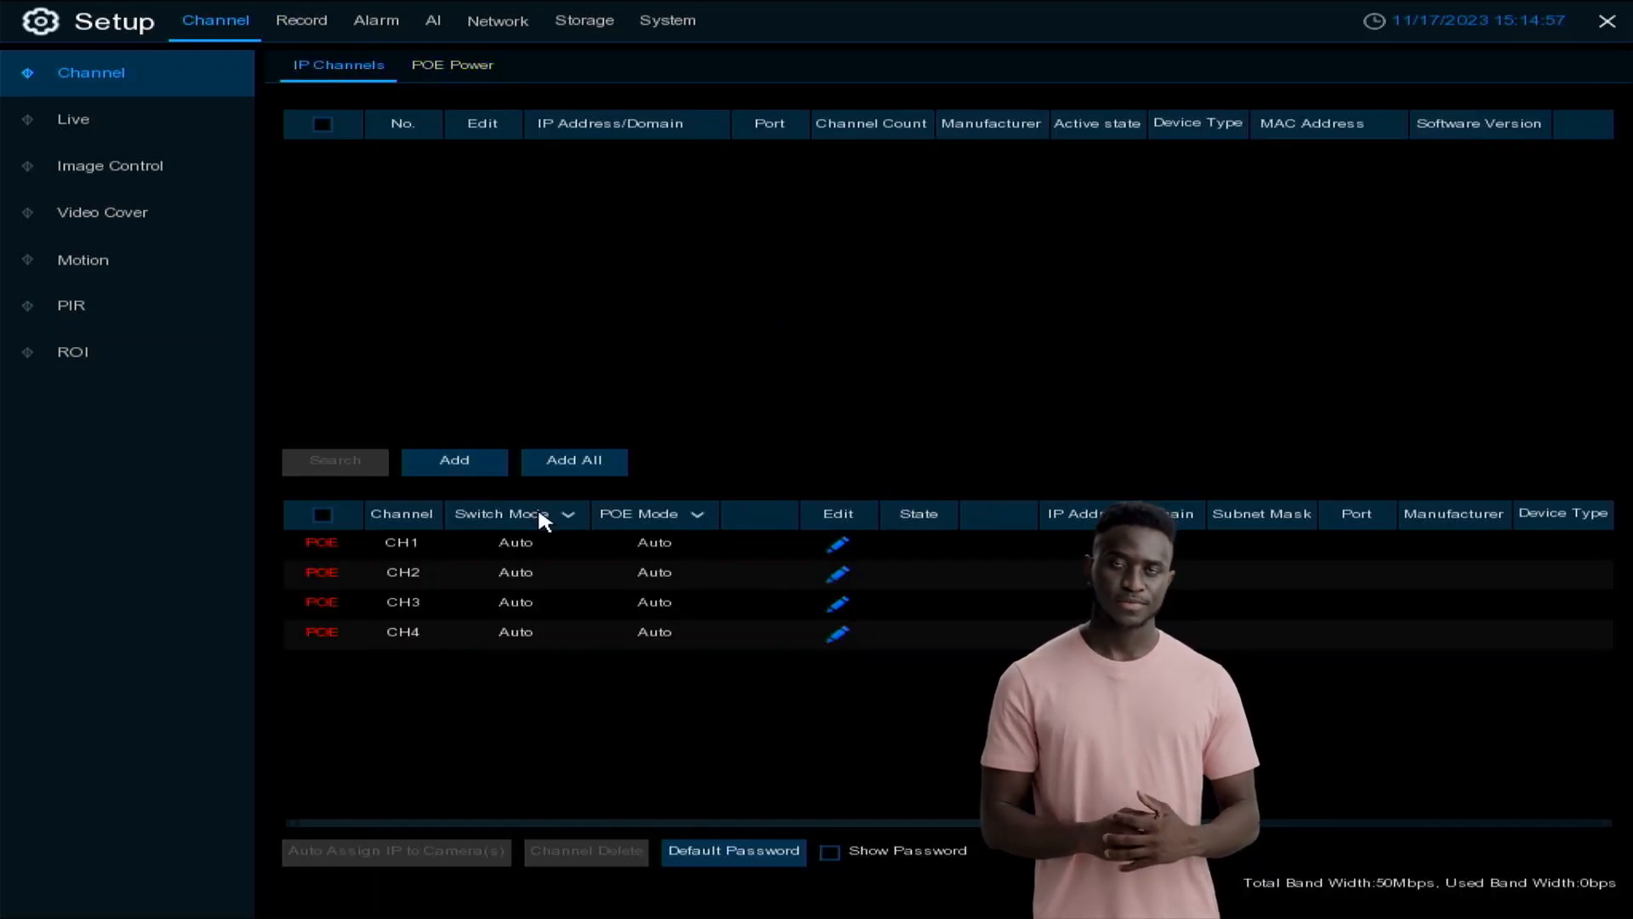
pyautogui.click(461, 70)
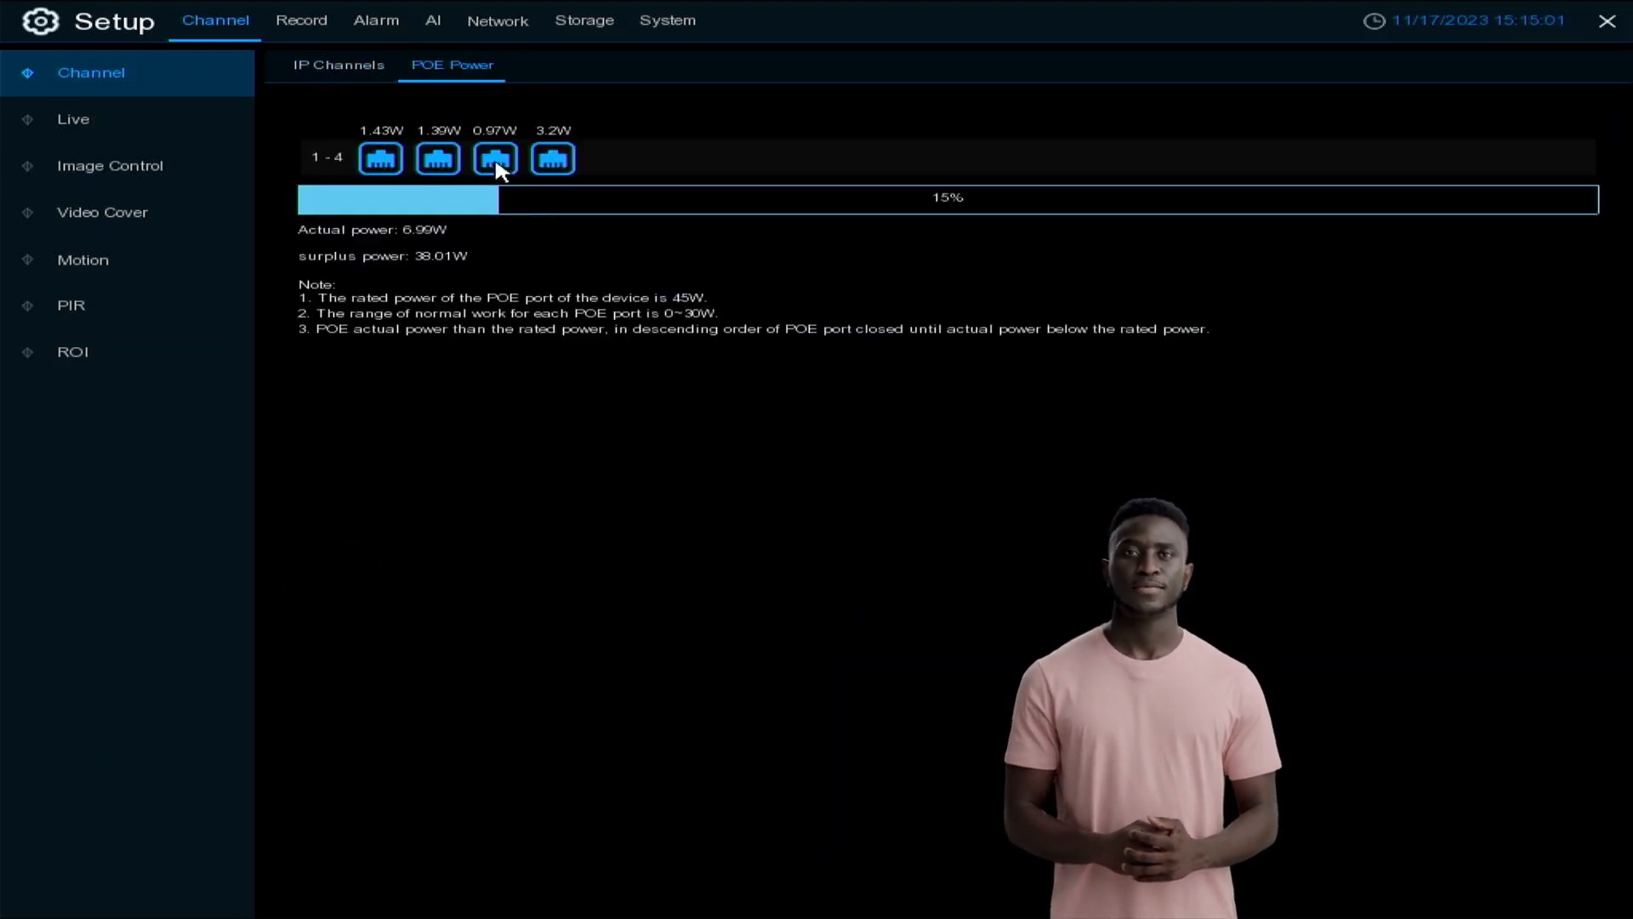
# Preview the CH4 live picture from the IP channels list, then close the preview.
pyautogui.click(348, 61)
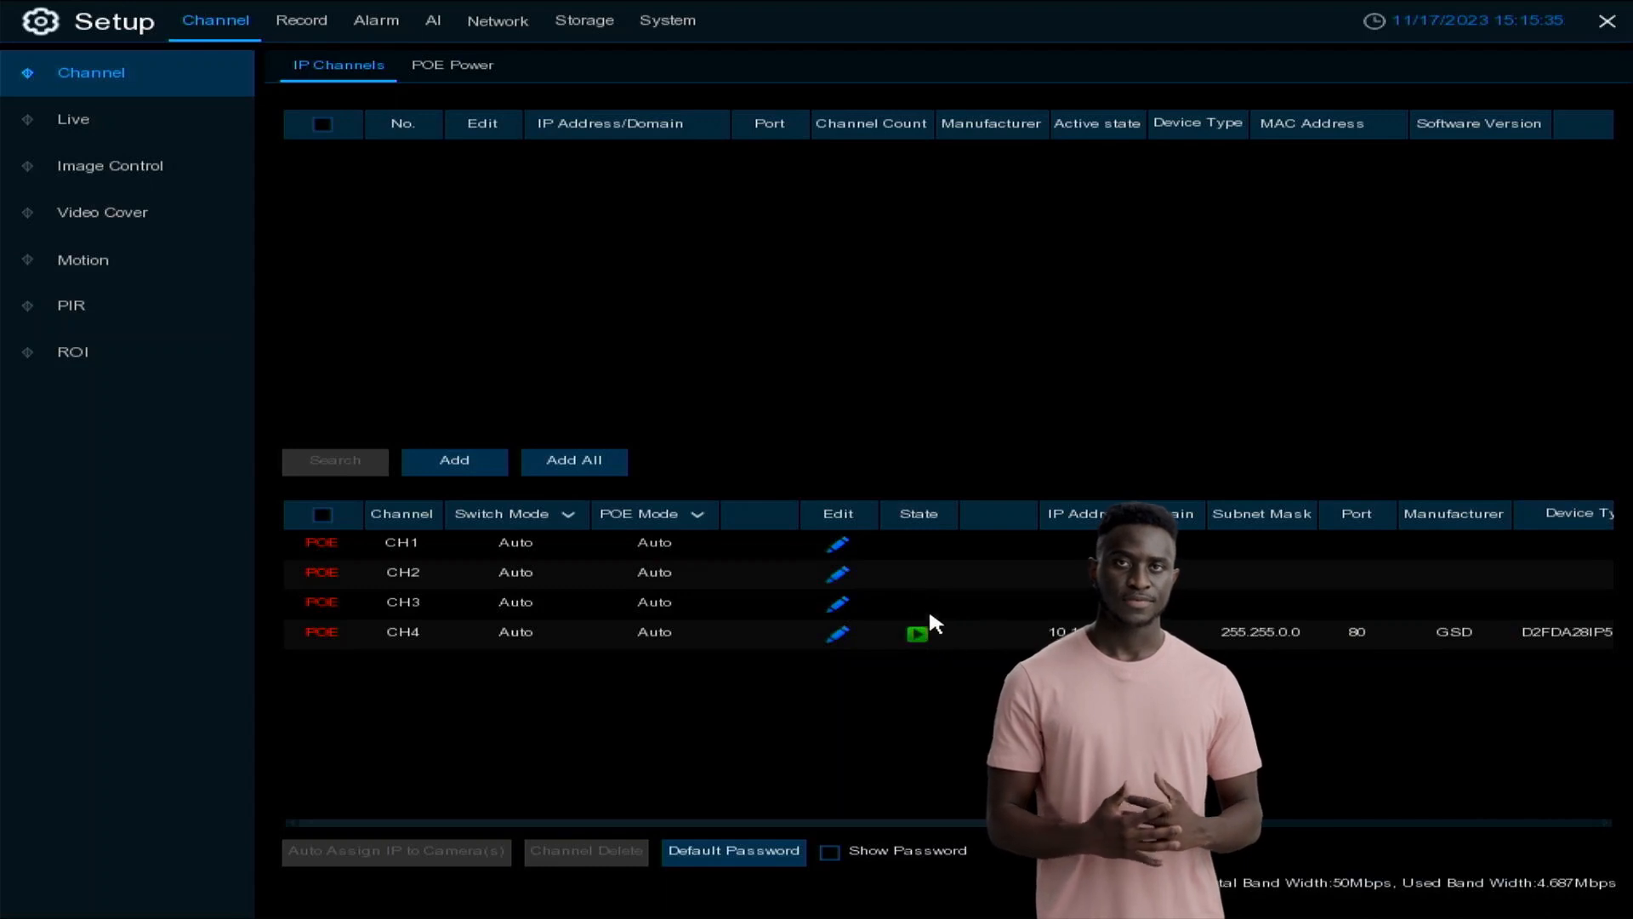
pyautogui.click(917, 631)
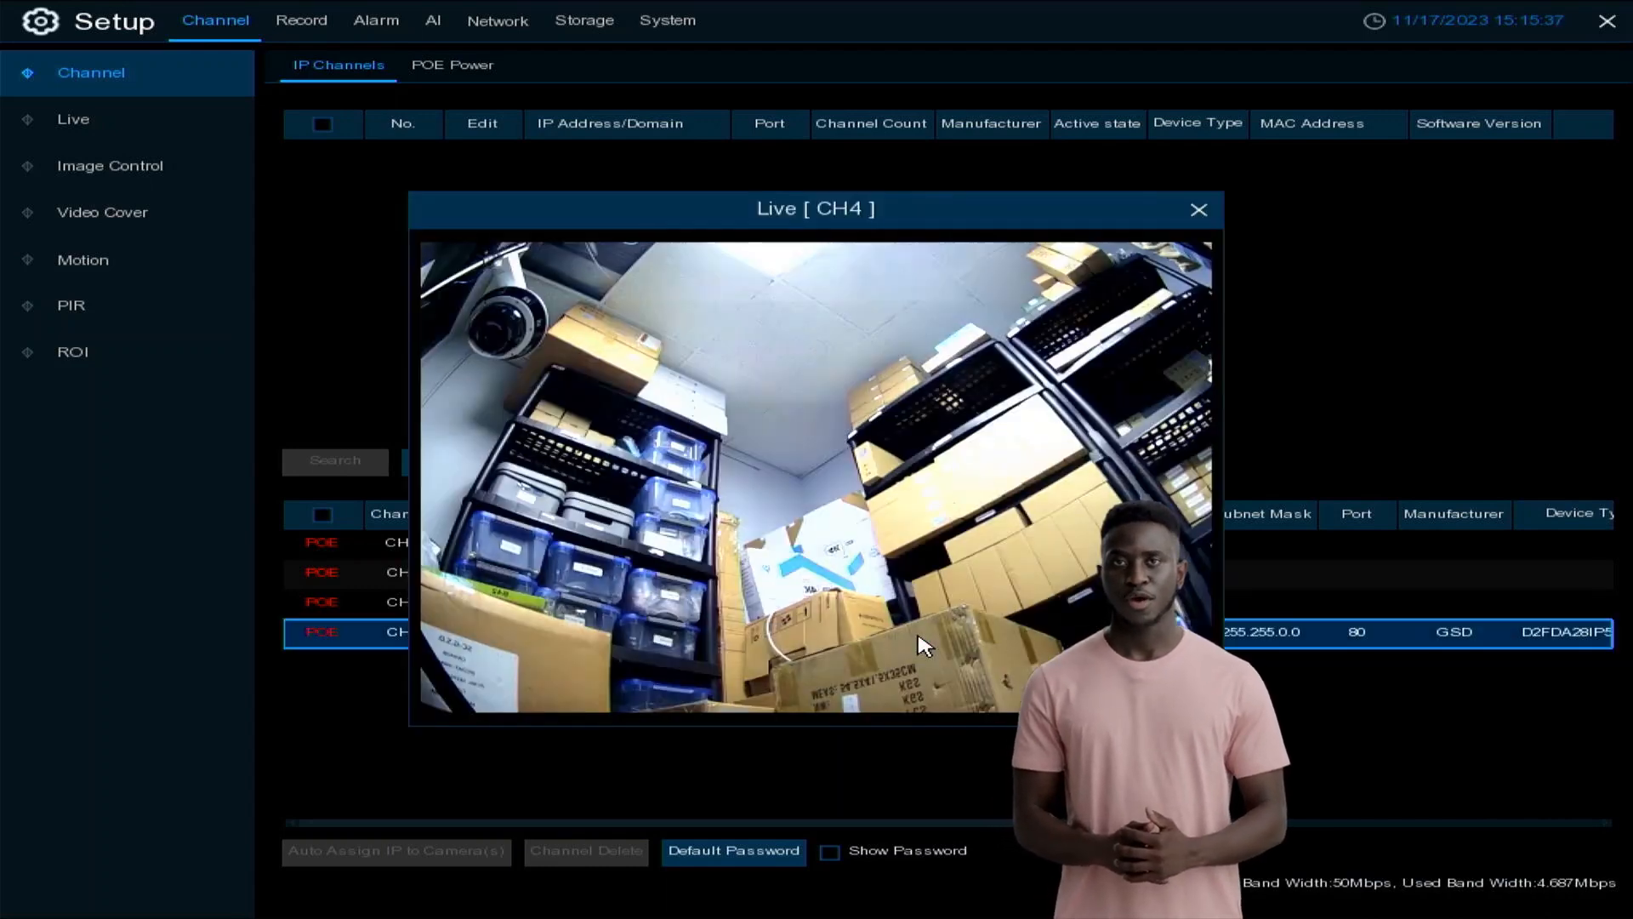
pyautogui.rightClick(987, 638)
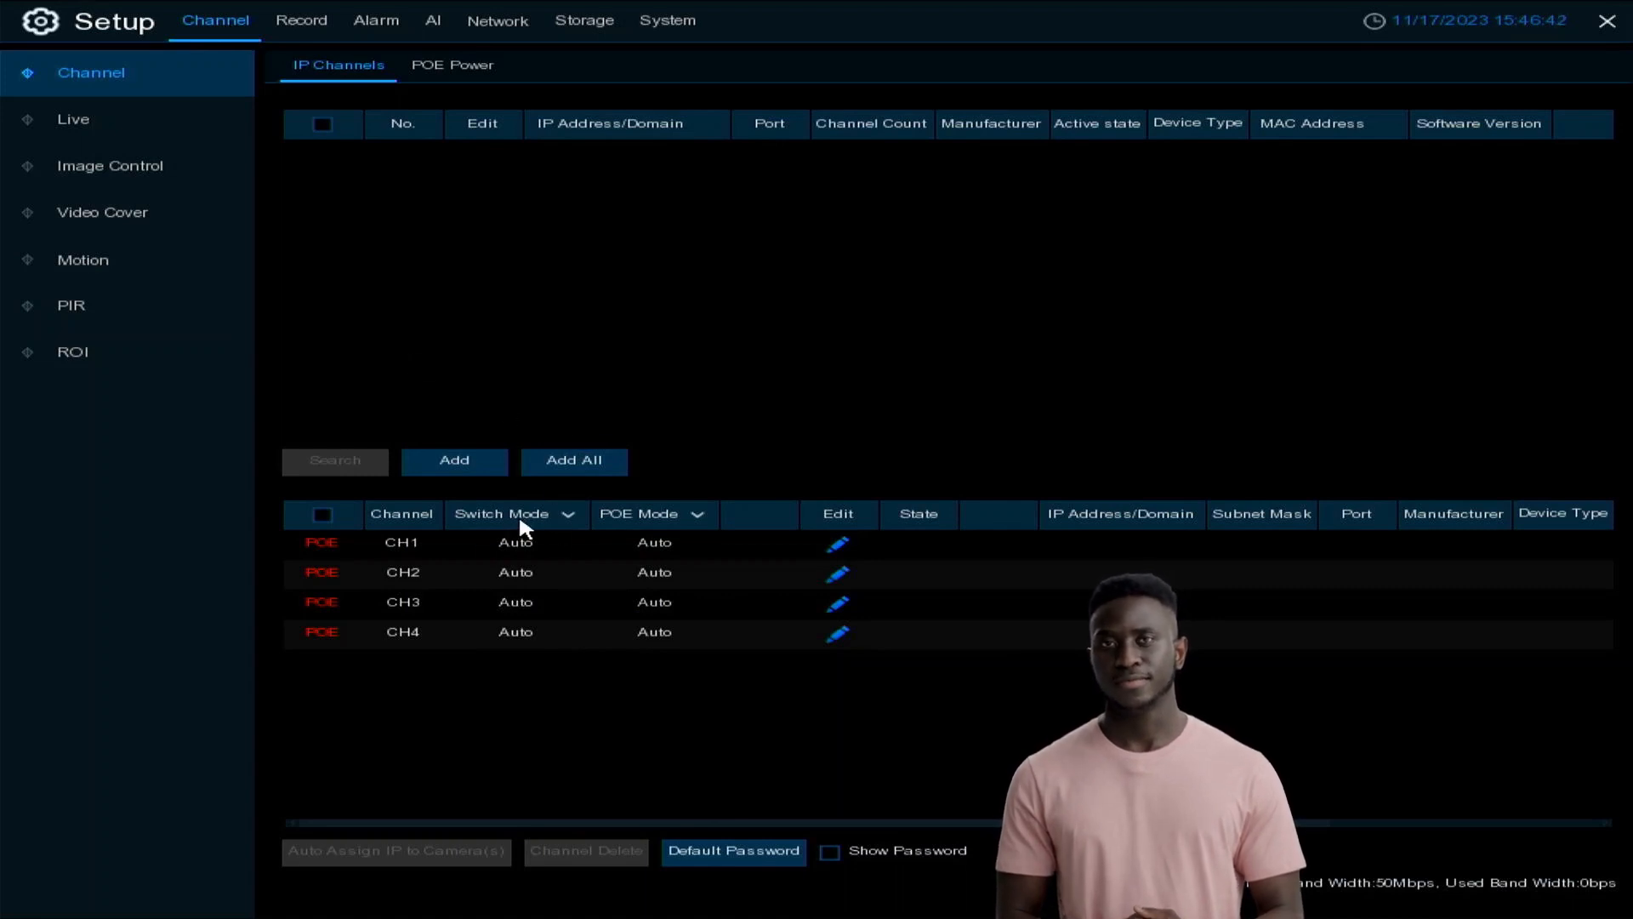
# Set the switch mode of all four channels to Manual and return to the live view.
pyautogui.click(568, 515)
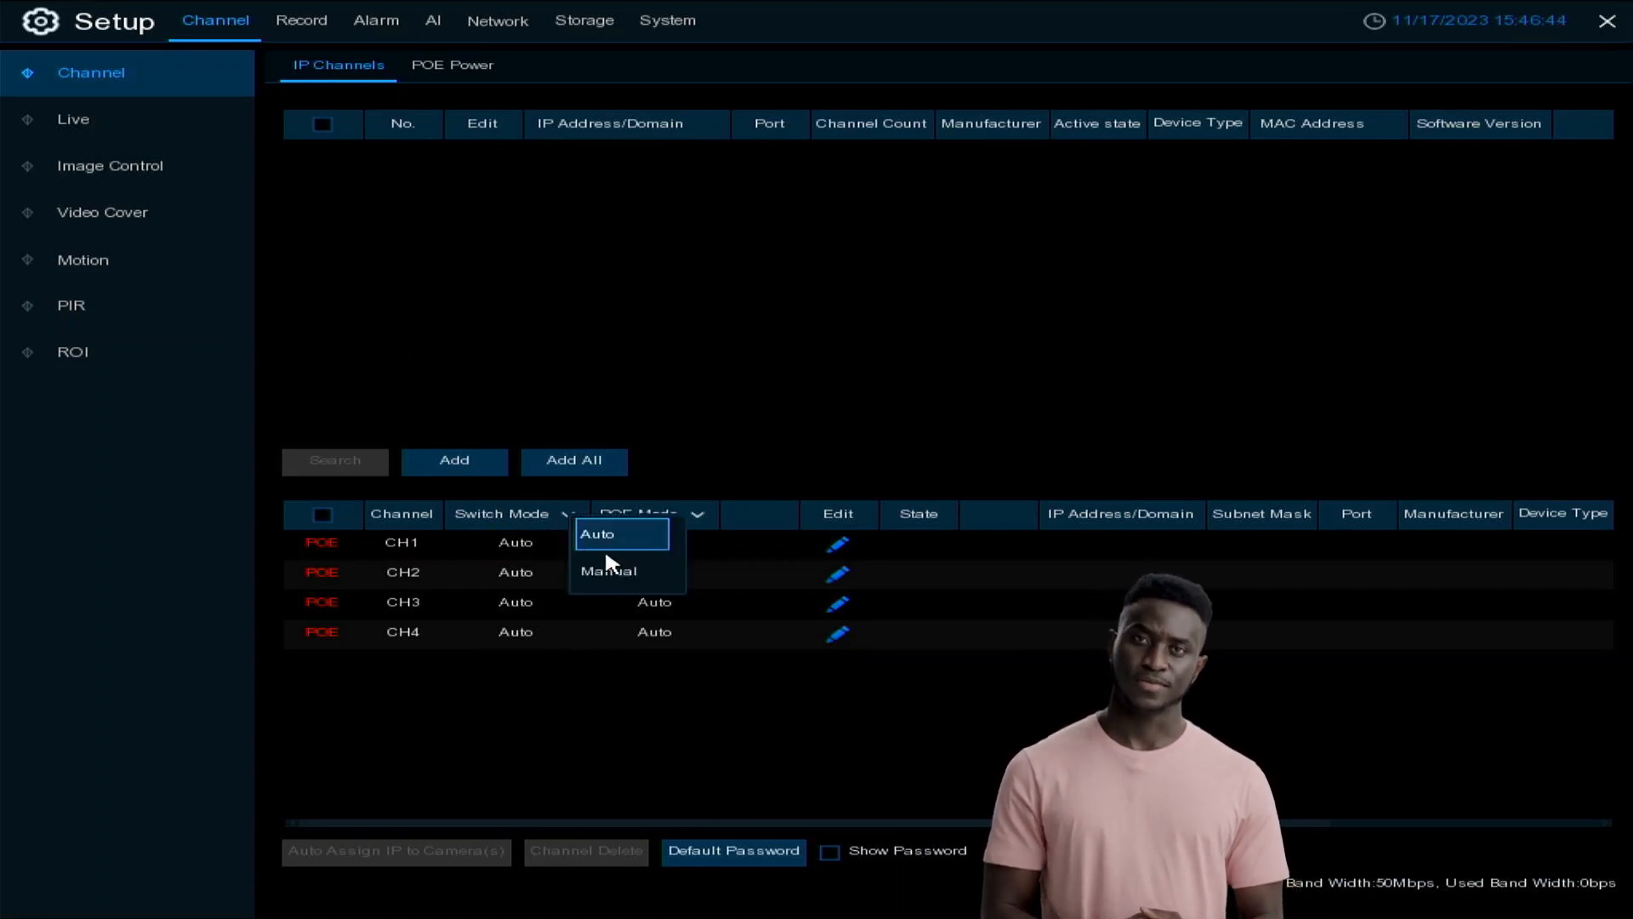
pyautogui.click(624, 570)
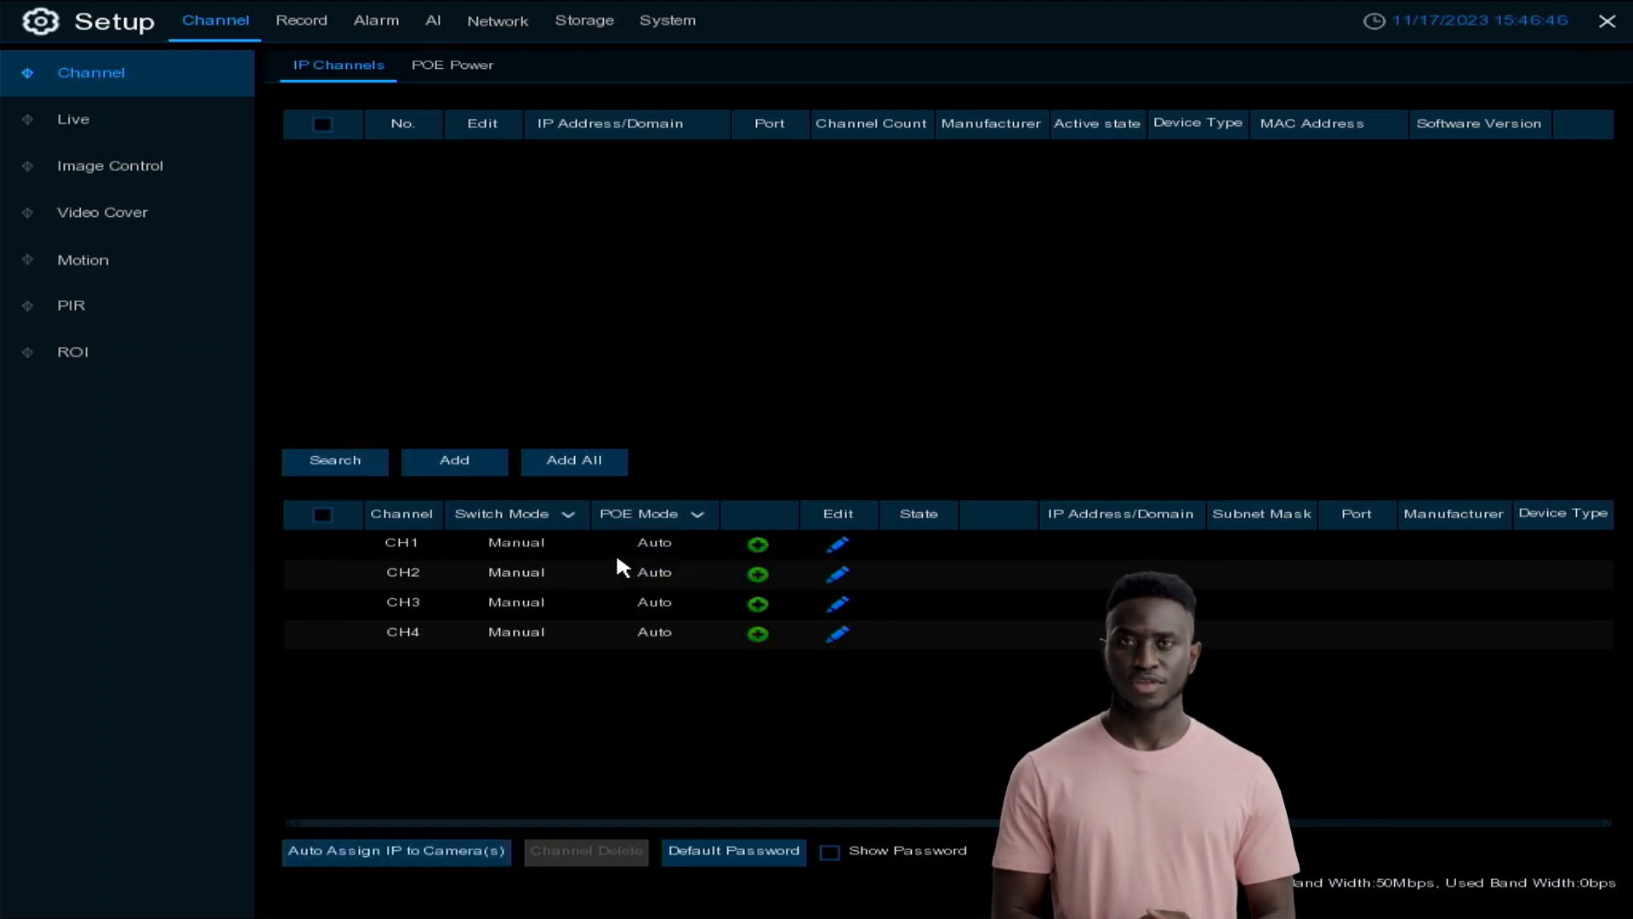
pyautogui.rightClick(685, 614)
pyautogui.rightClick(694, 625)
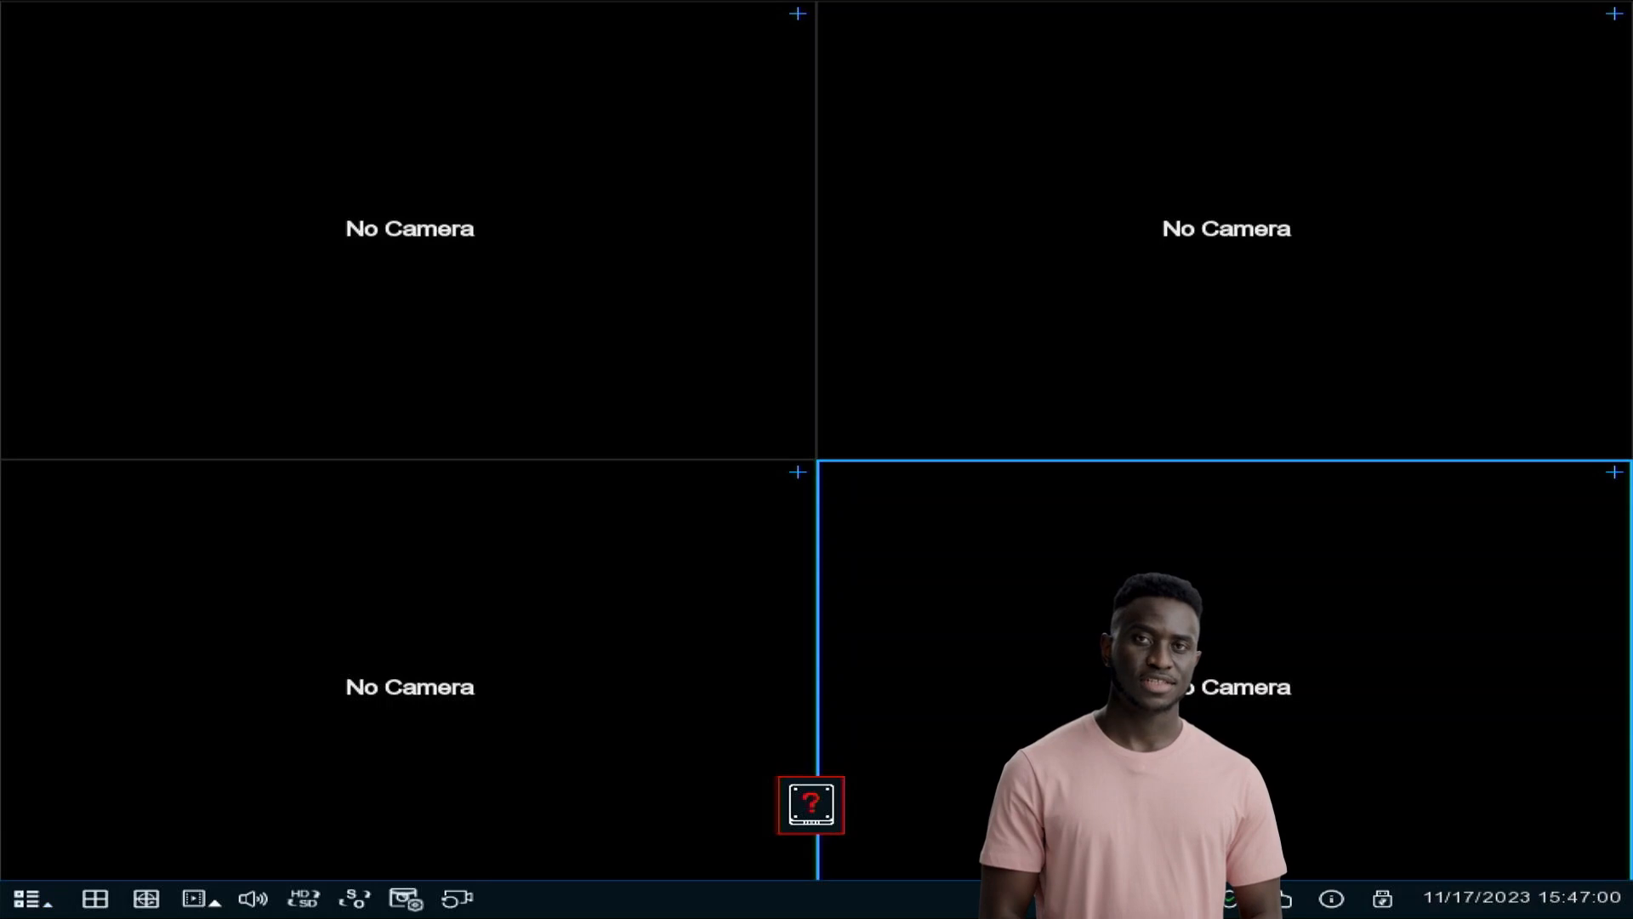
# Reopen the IP channels setup and search the network for IP cameras.
pyautogui.click(32, 899)
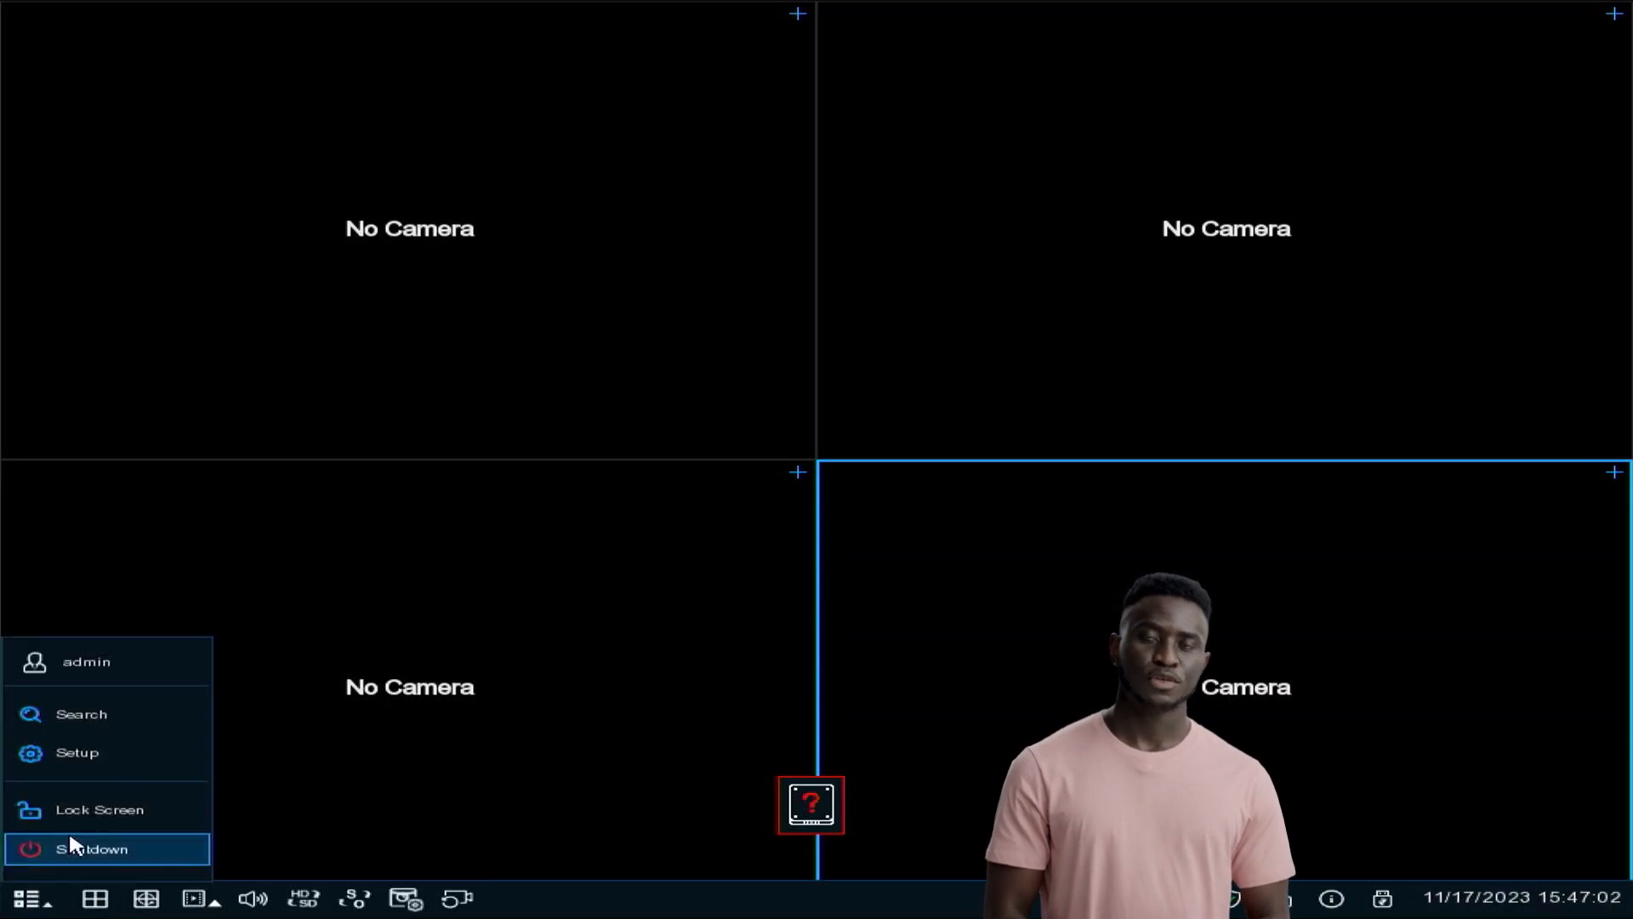
pyautogui.click(114, 757)
pyautogui.click(338, 272)
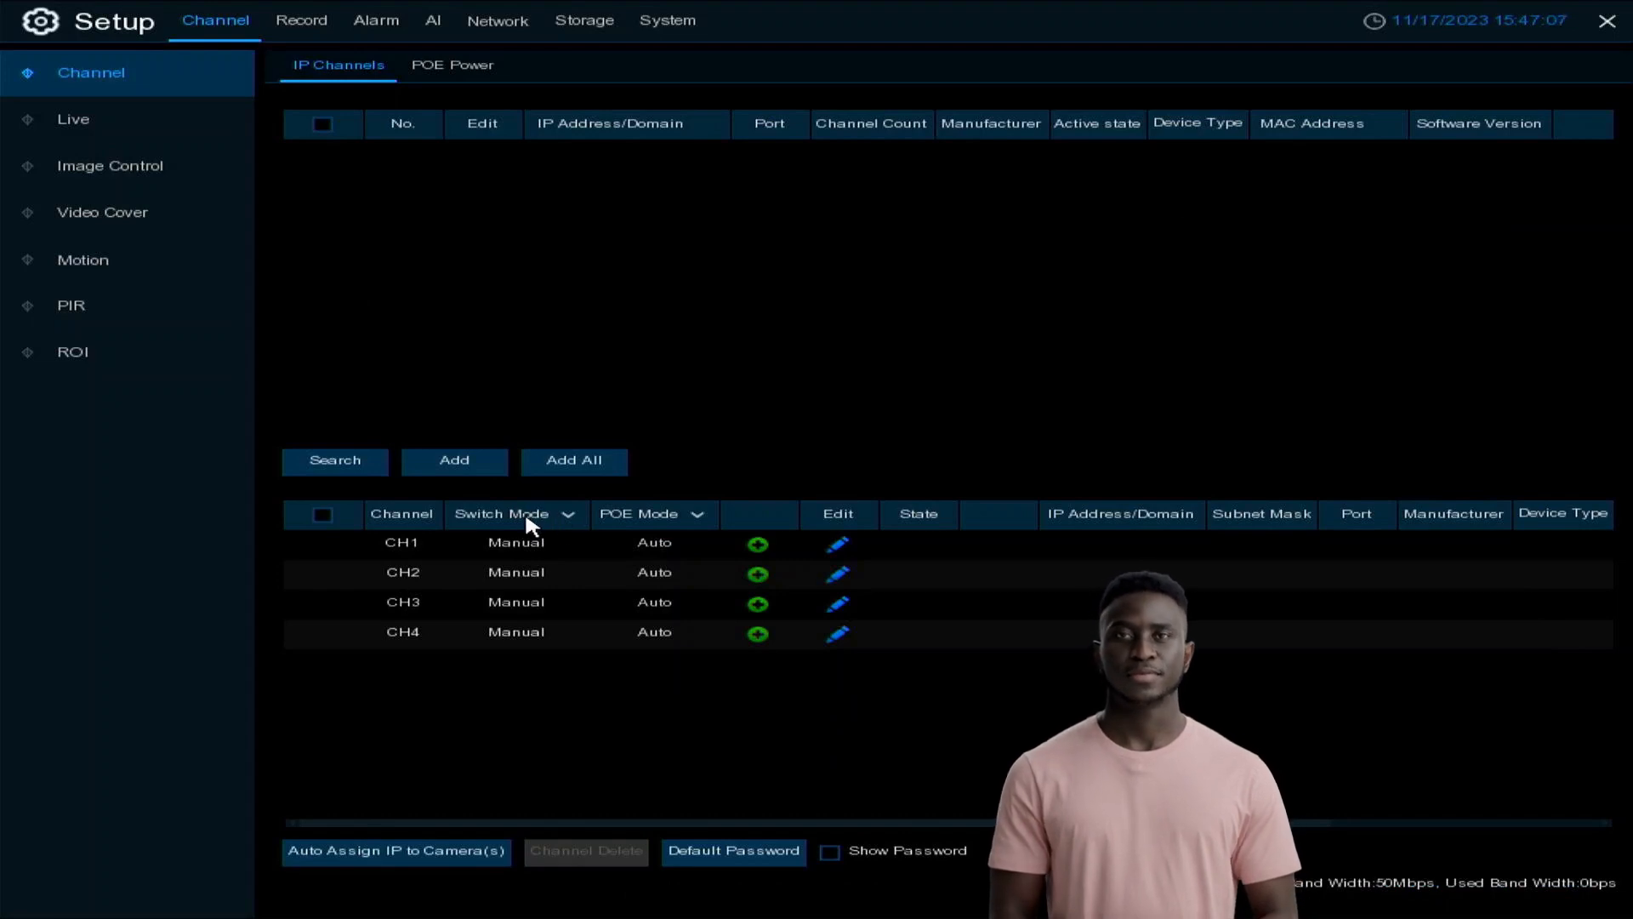
pyautogui.click(343, 459)
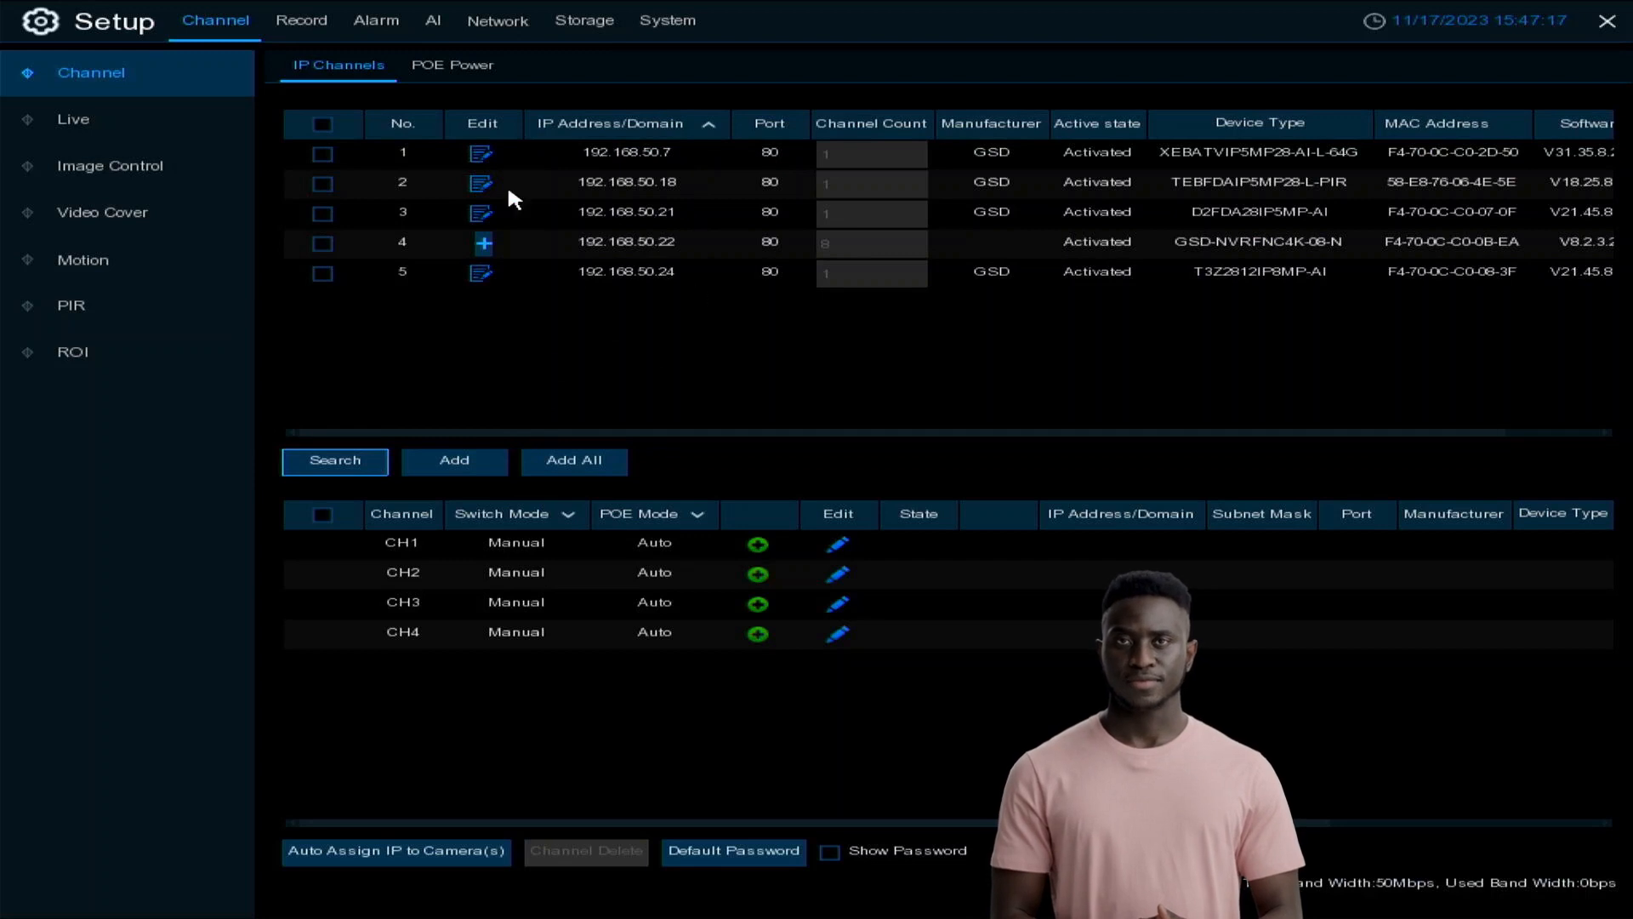
# Add the cameras at 192.168.50.7, 192.168.50.18, 192.168.50.21 and 192.168.50.24 with the automatic port and protocol and default login.
pyautogui.click(323, 154)
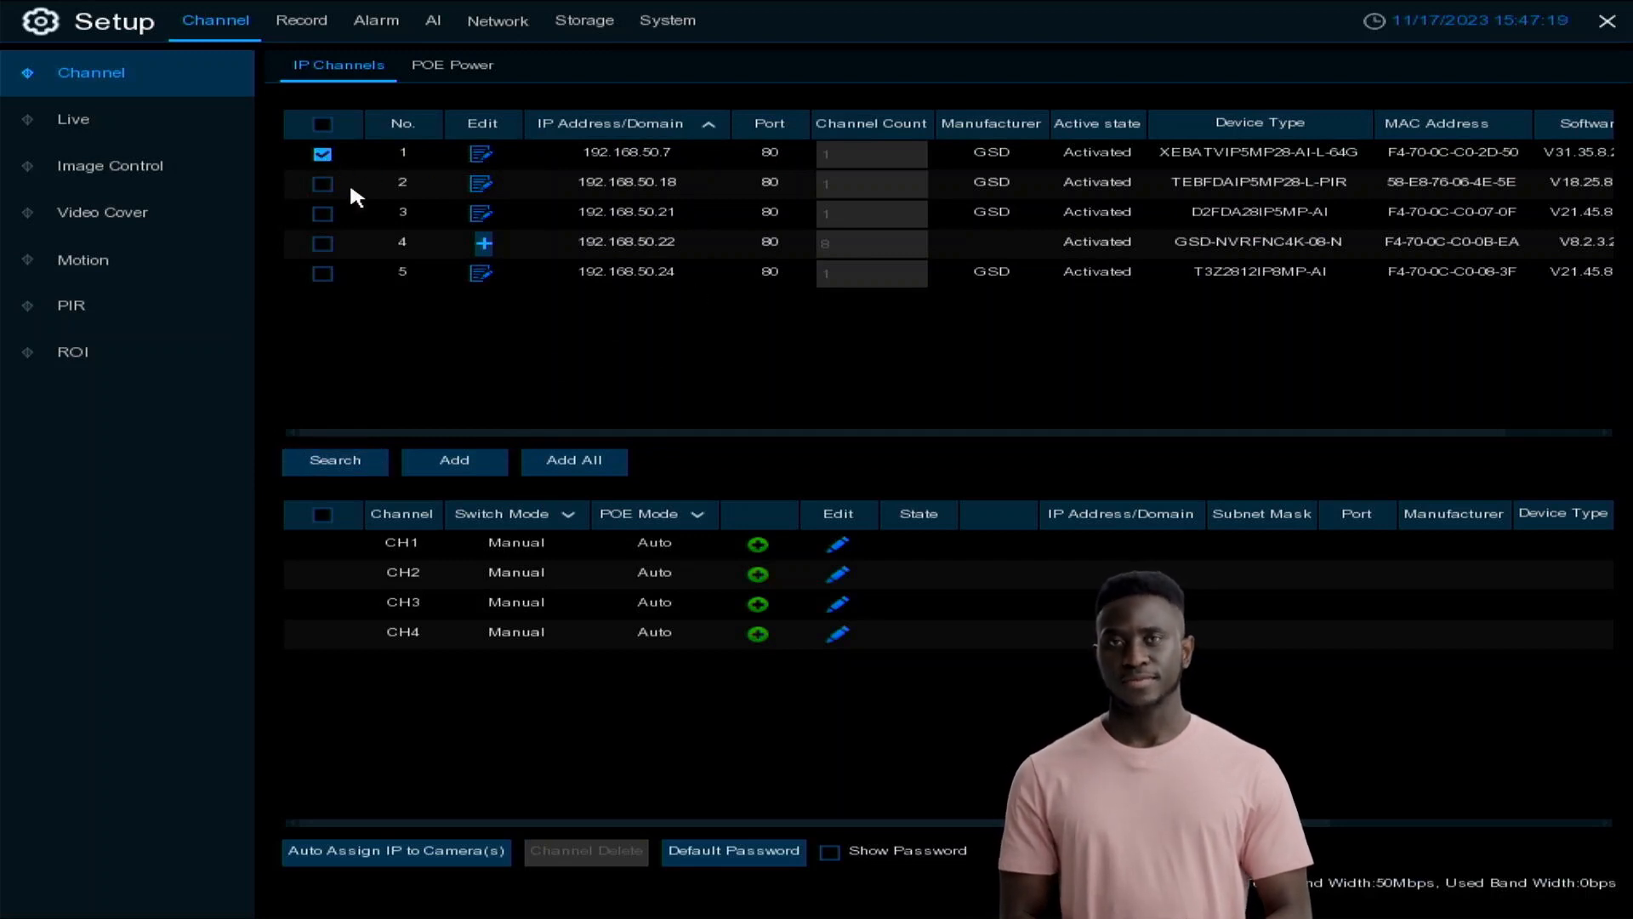
pyautogui.click(322, 184)
pyautogui.click(322, 213)
pyautogui.click(323, 274)
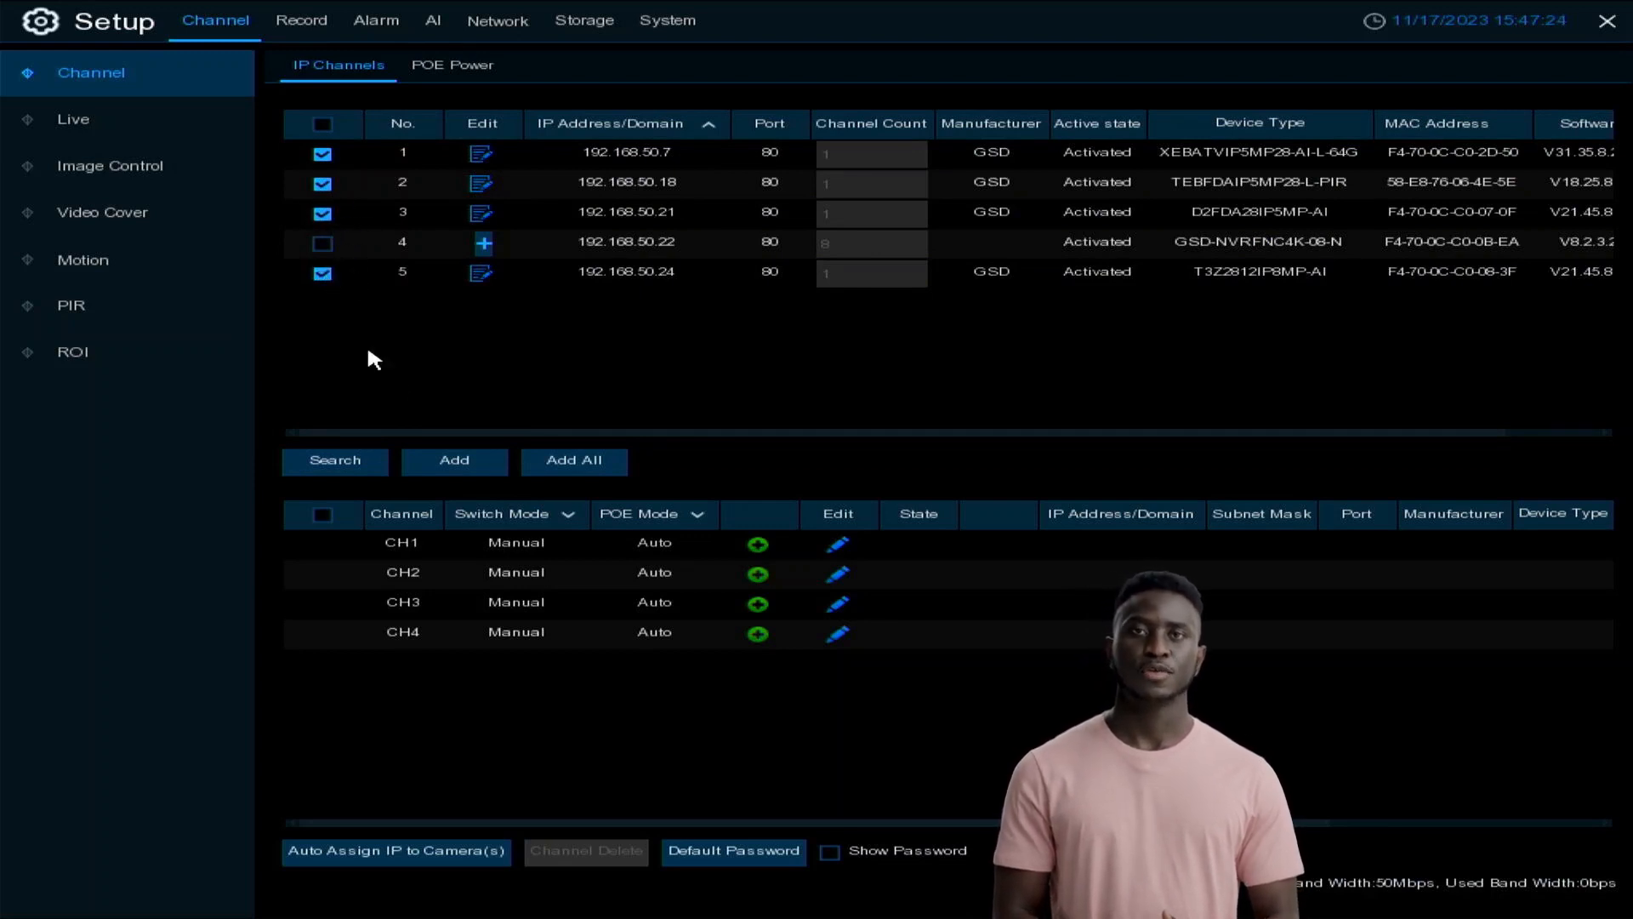
pyautogui.click(439, 454)
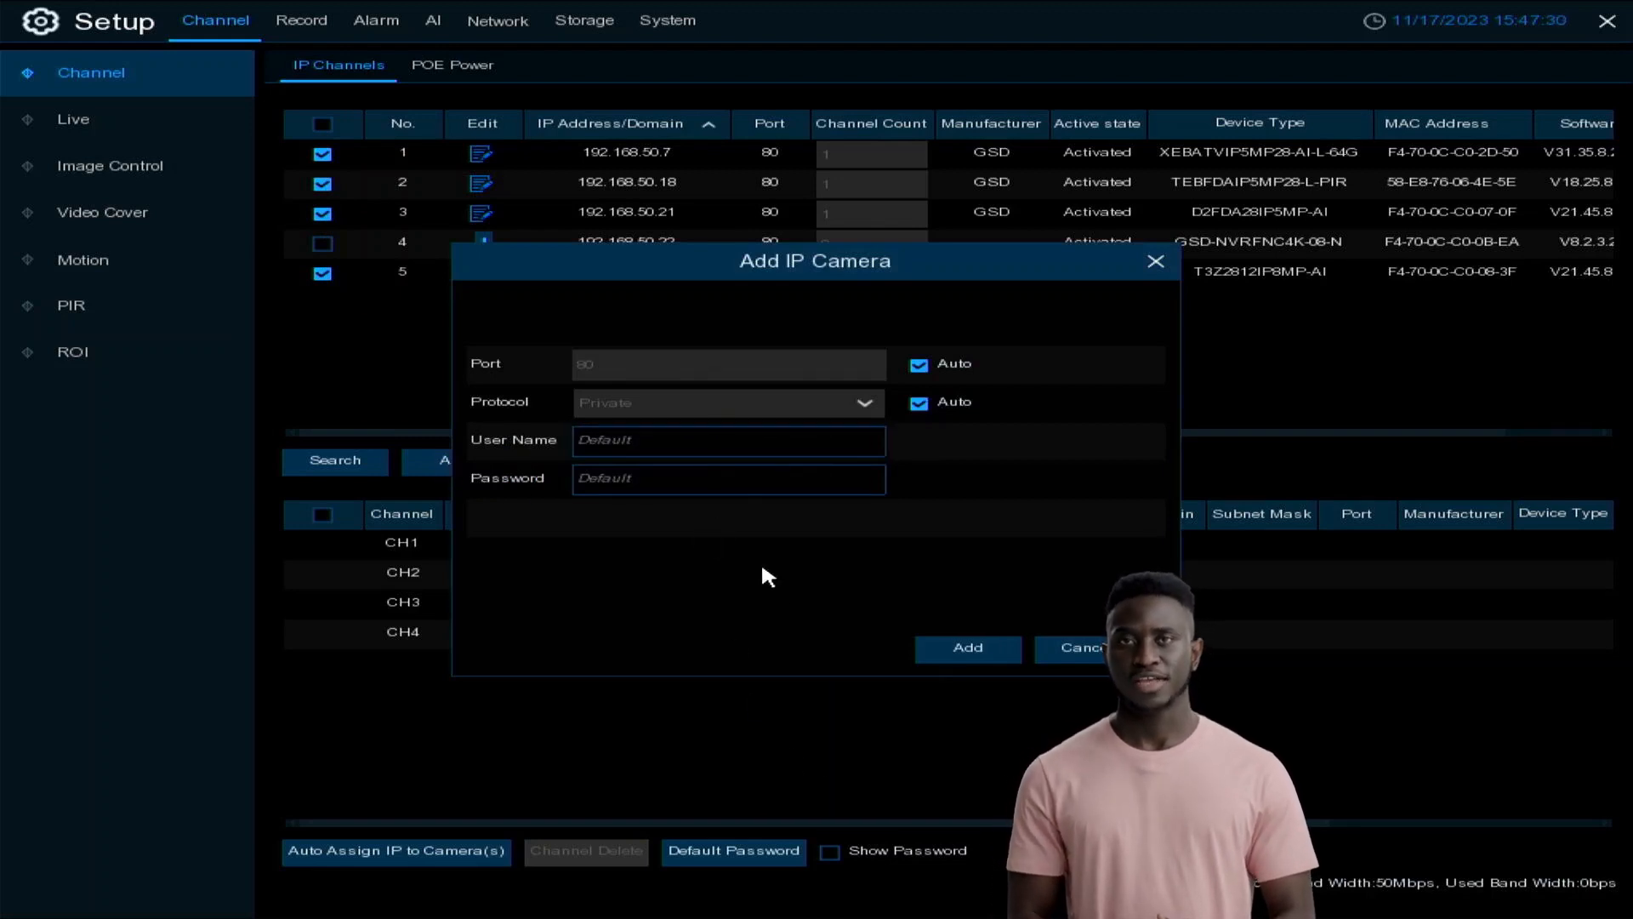
pyautogui.click(977, 650)
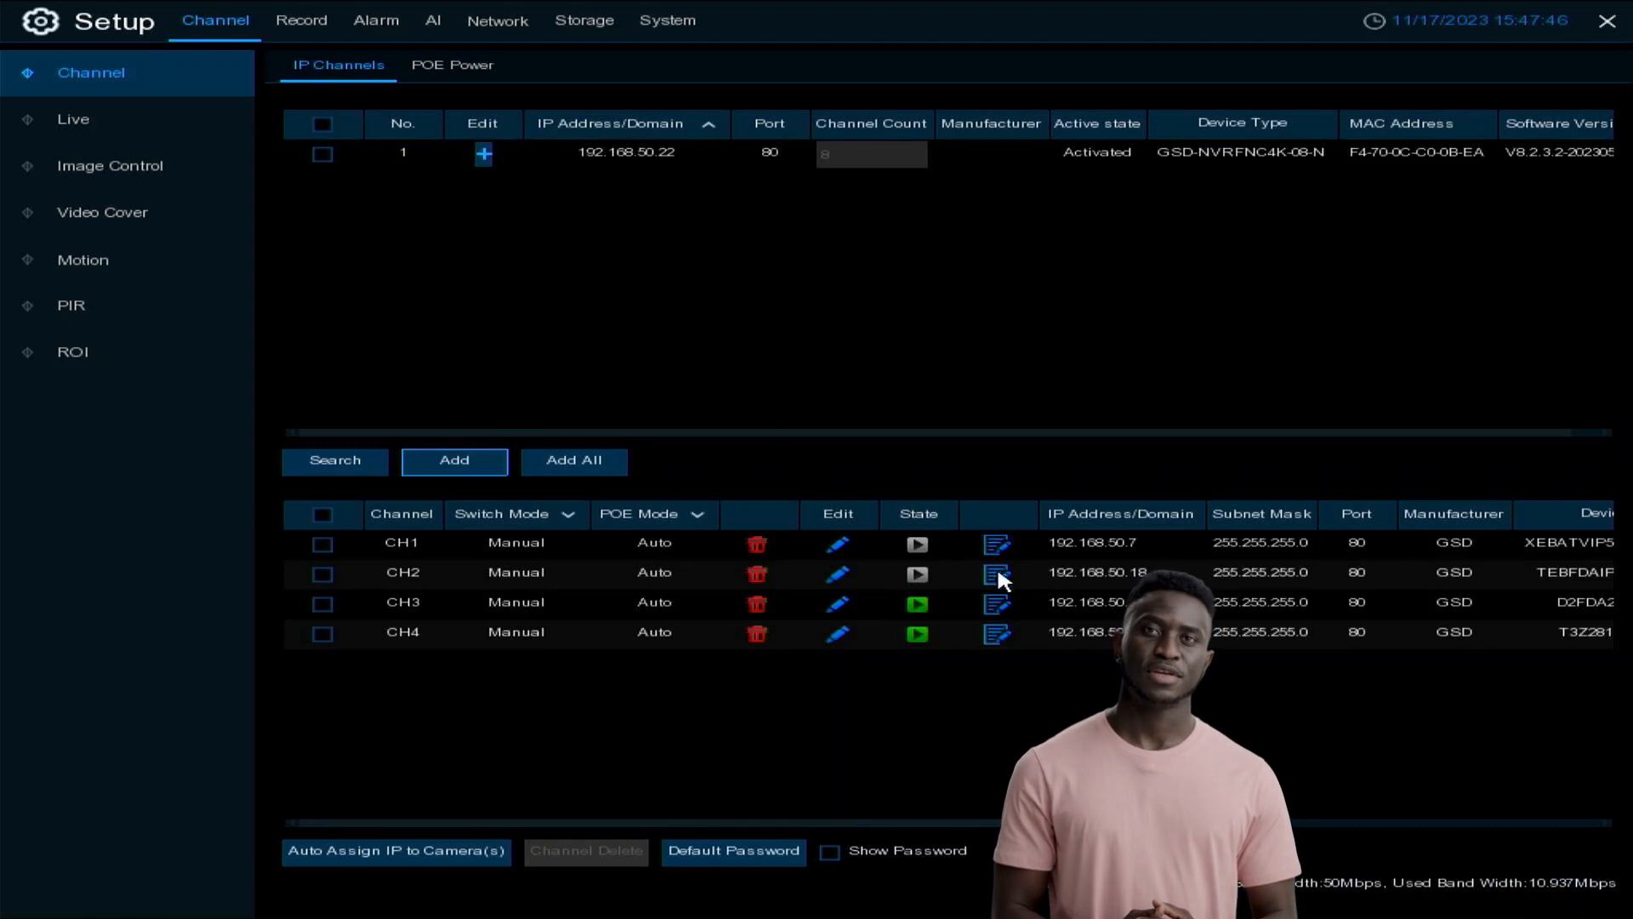
# Preview the CH3 live picture and inspect the connection information of CH1, closing both dialogs.
pyautogui.click(916, 609)
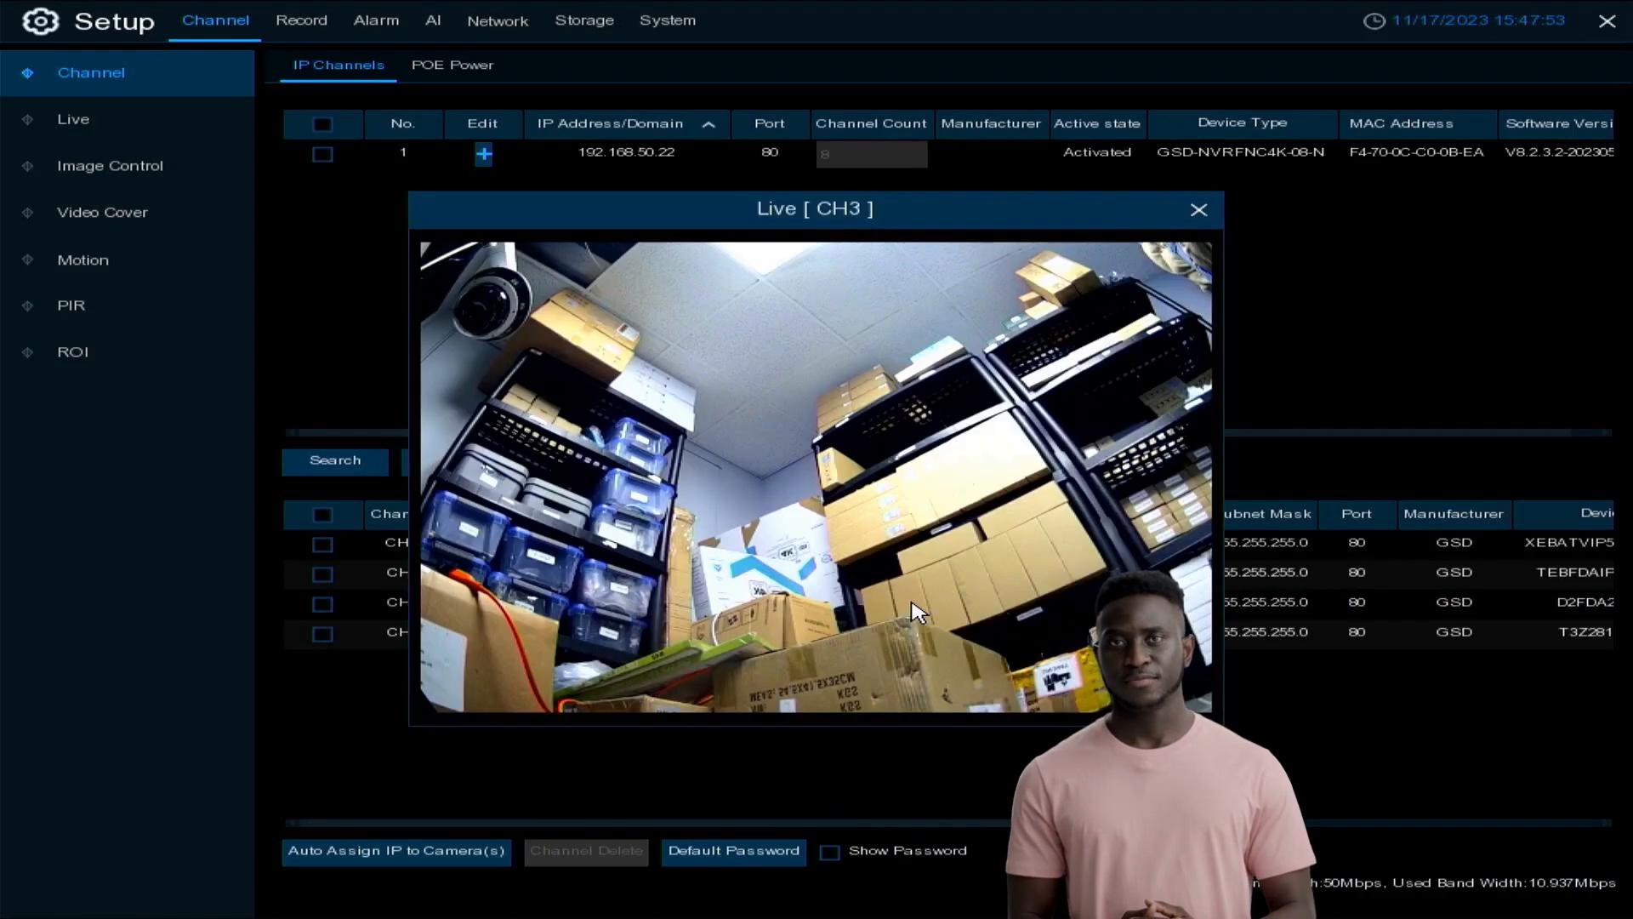
pyautogui.rightClick(865, 585)
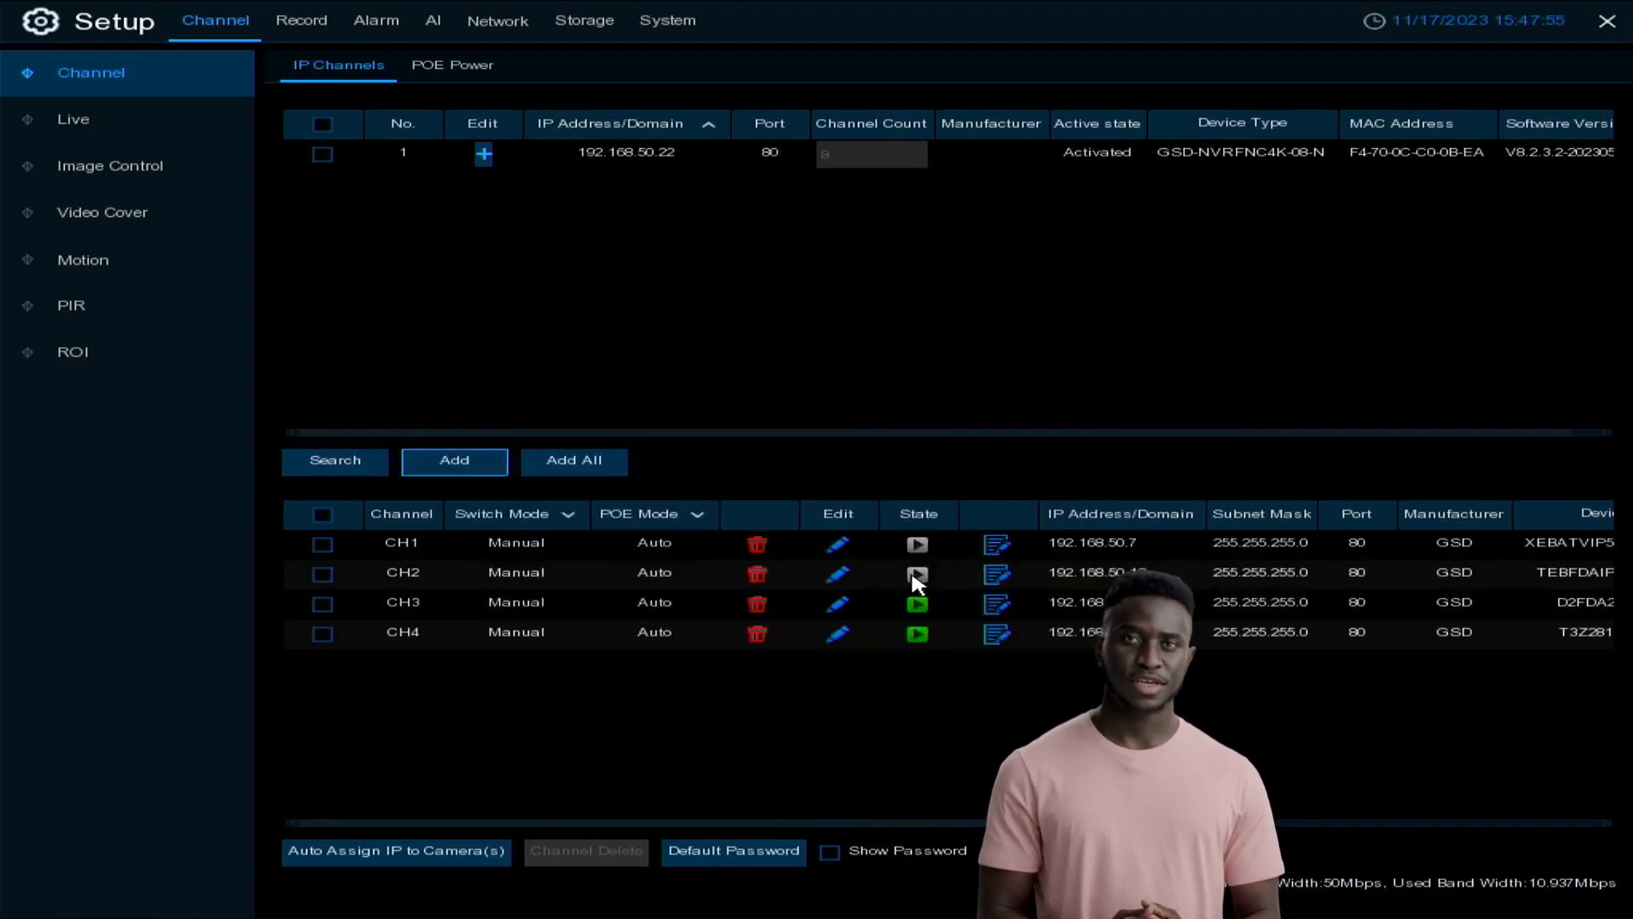
pyautogui.click(835, 542)
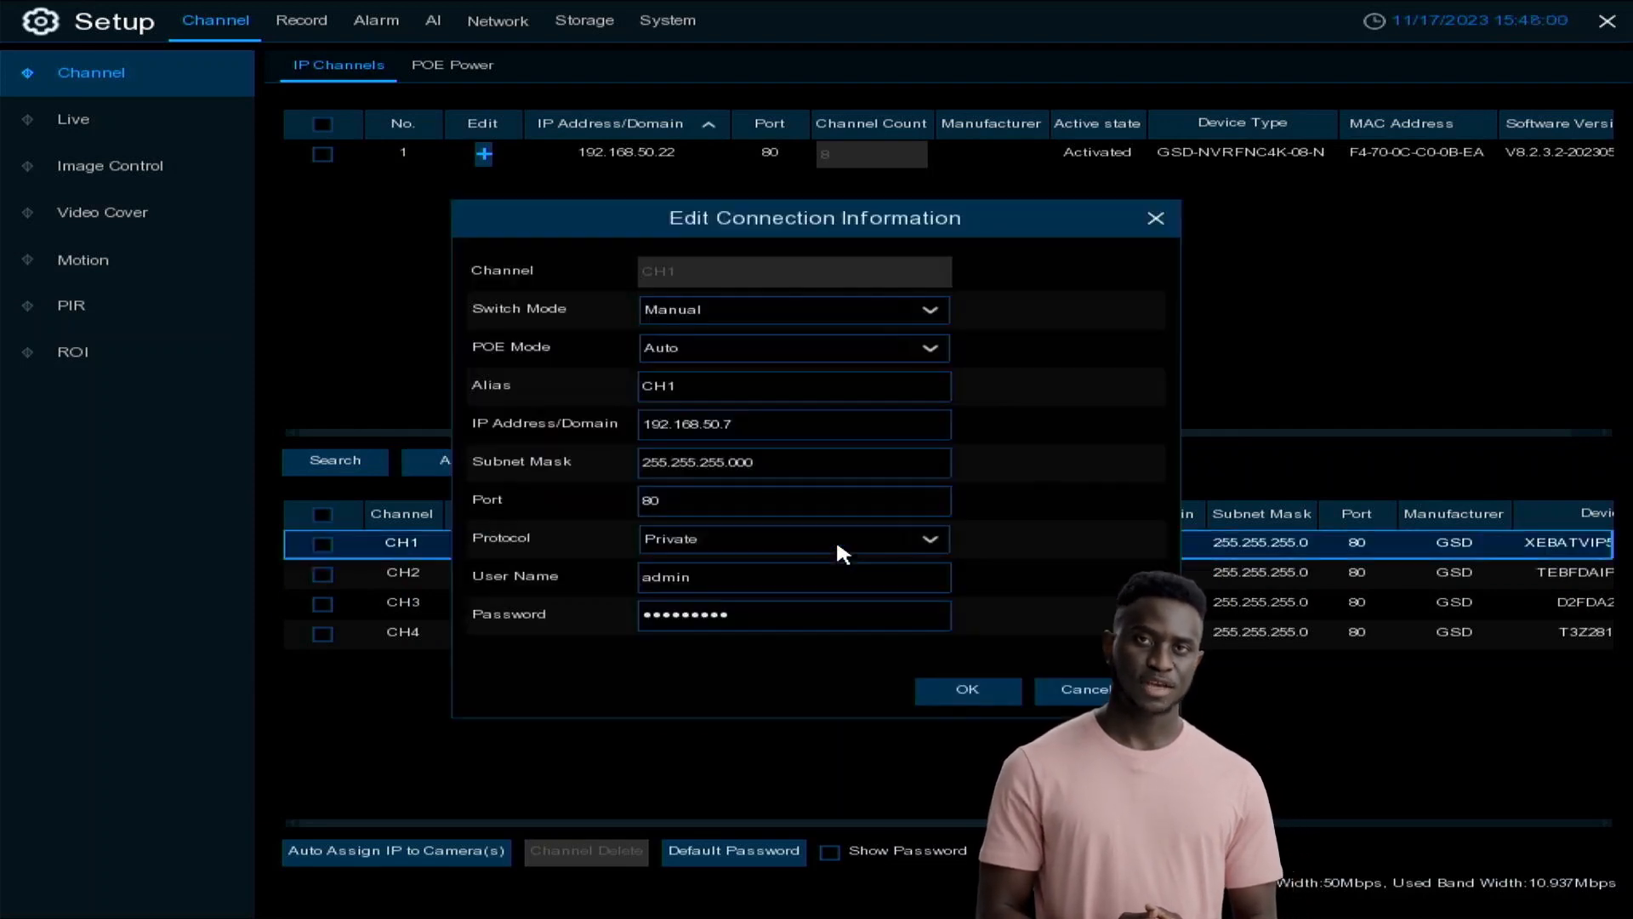
pyautogui.click(766, 601)
pyautogui.click(1017, 689)
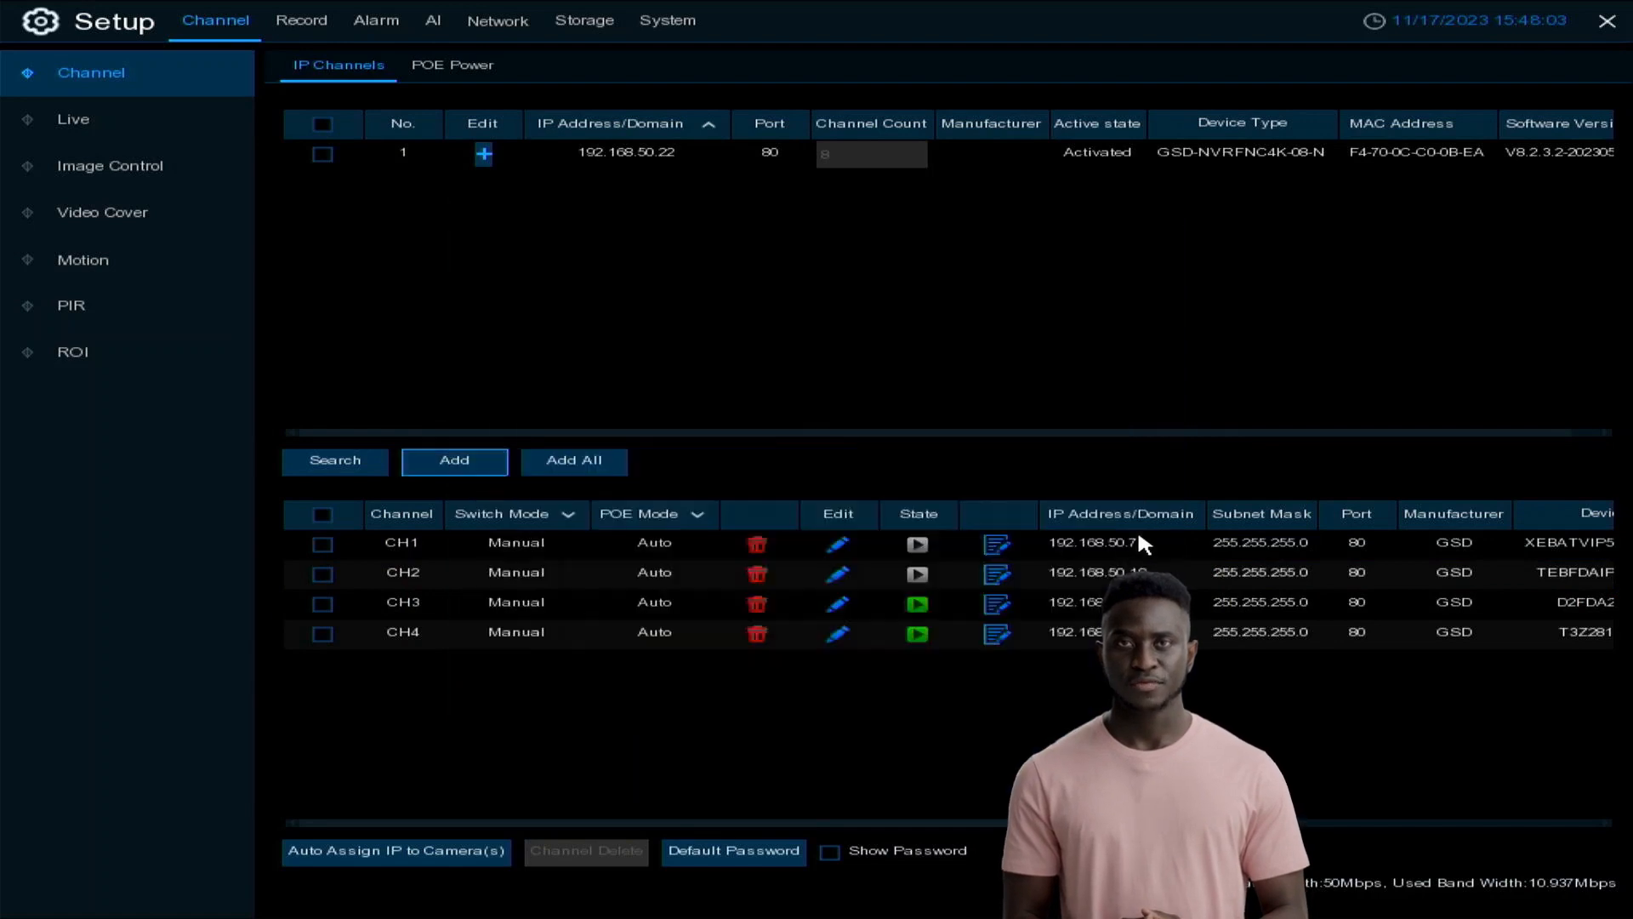
# Open the connection information of CH1 and clear its saved password.
pyautogui.click(837, 543)
pyautogui.click(819, 609)
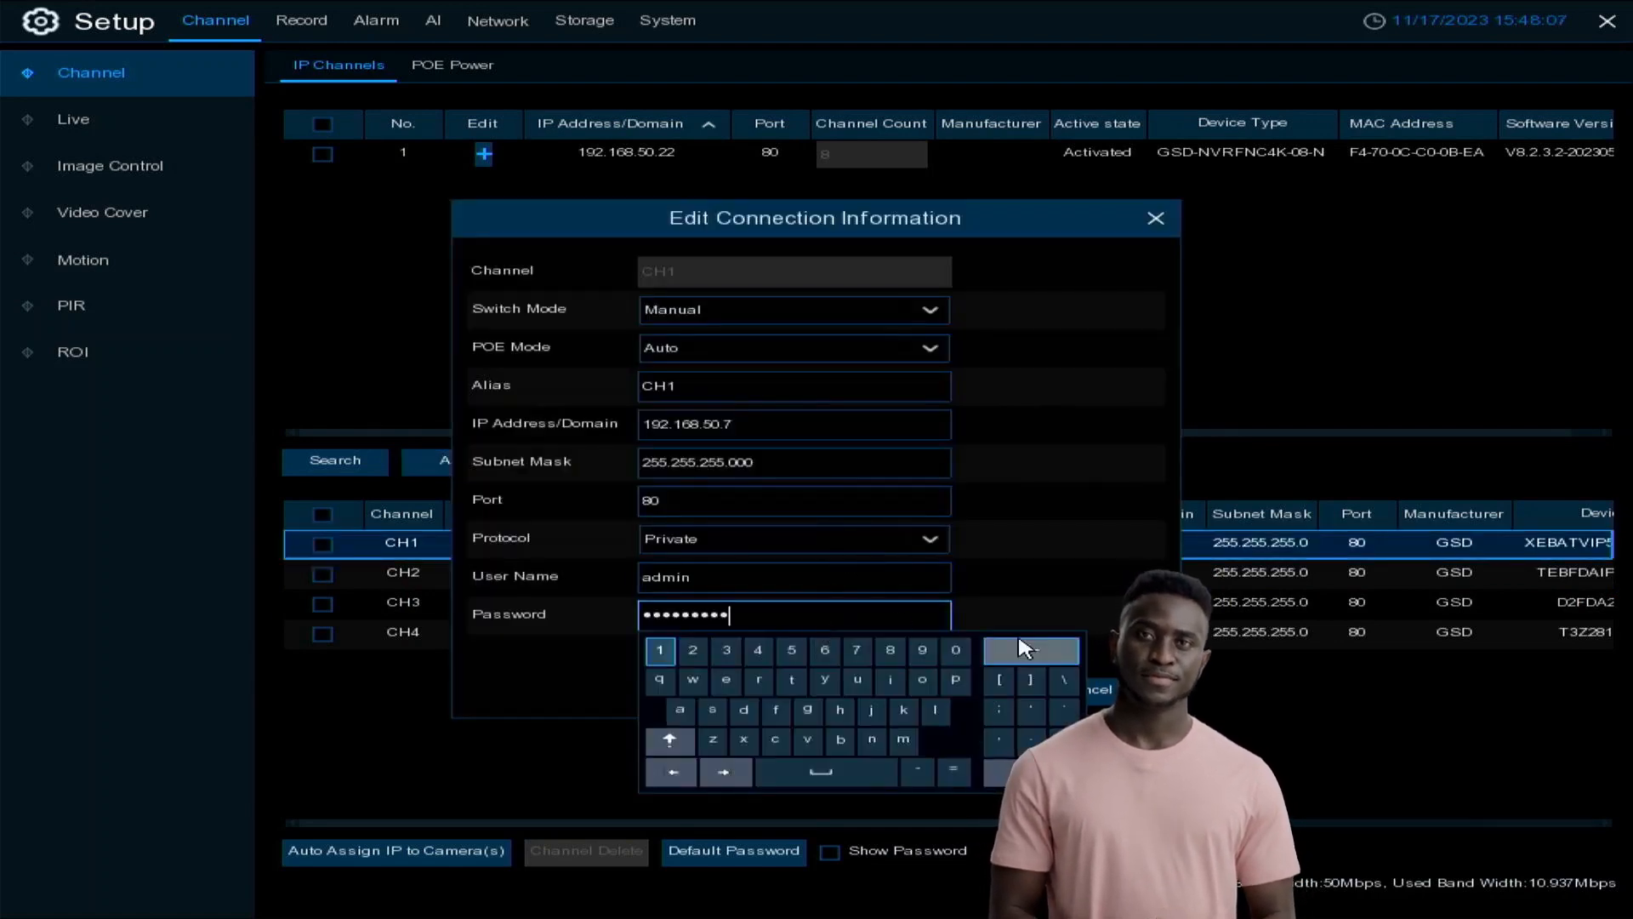
pyautogui.click(1017, 653)
pyautogui.click(1017, 653)
pyautogui.click(1011, 653)
pyautogui.click(1011, 653)
pyautogui.click(1010, 654)
pyautogui.click(1010, 654)
pyautogui.click(1011, 653)
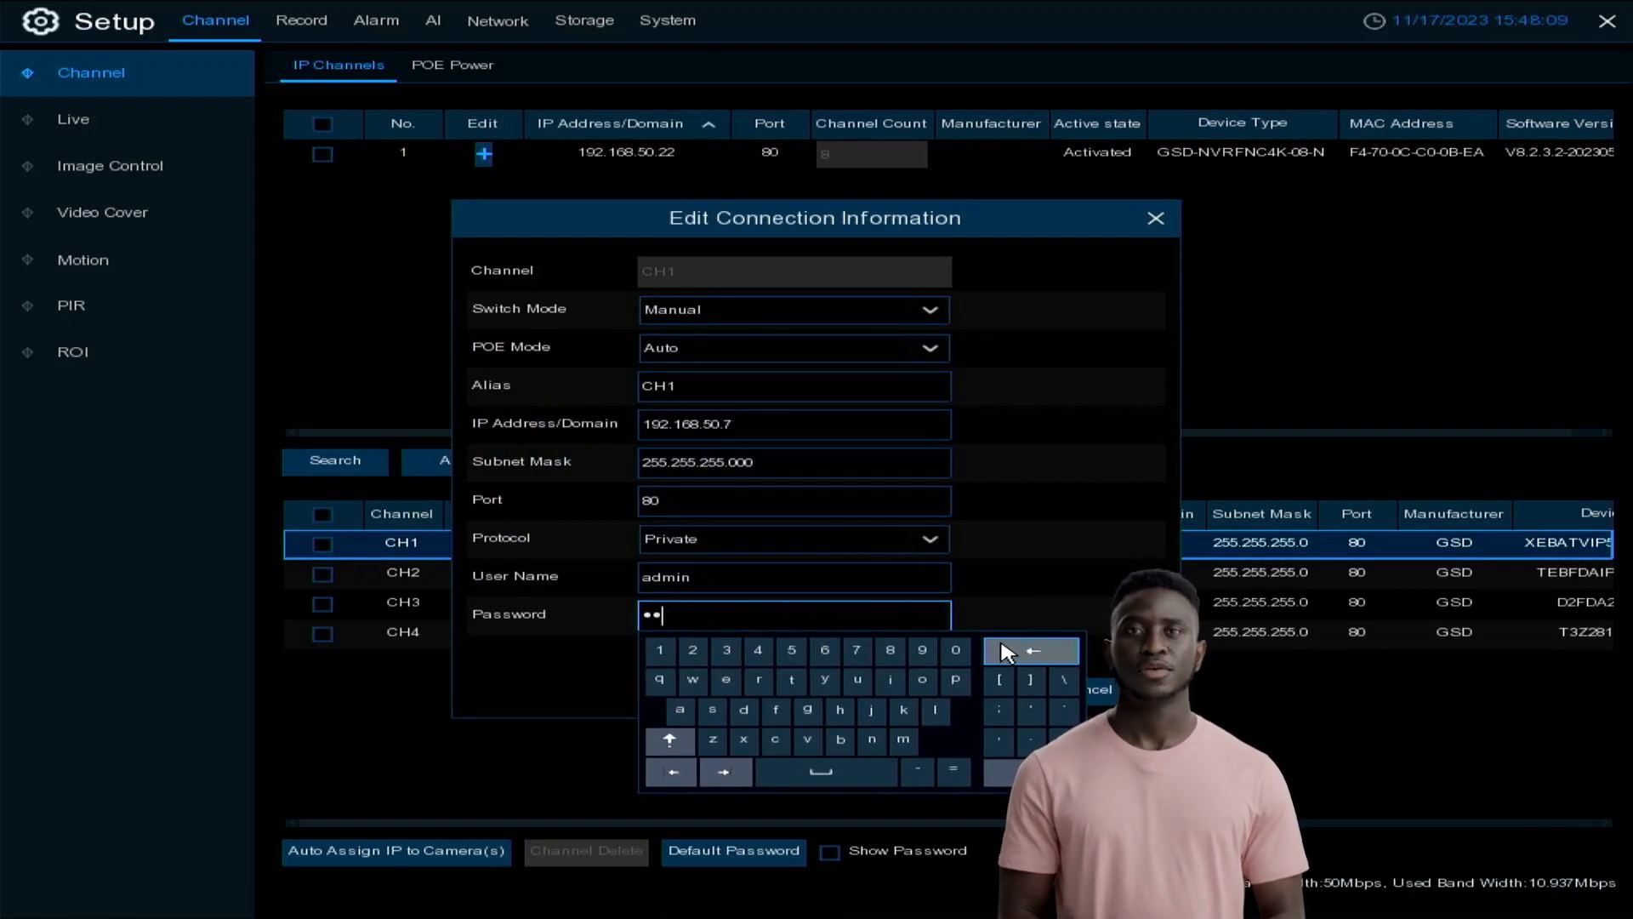
pyautogui.click(1010, 653)
pyautogui.click(1011, 654)
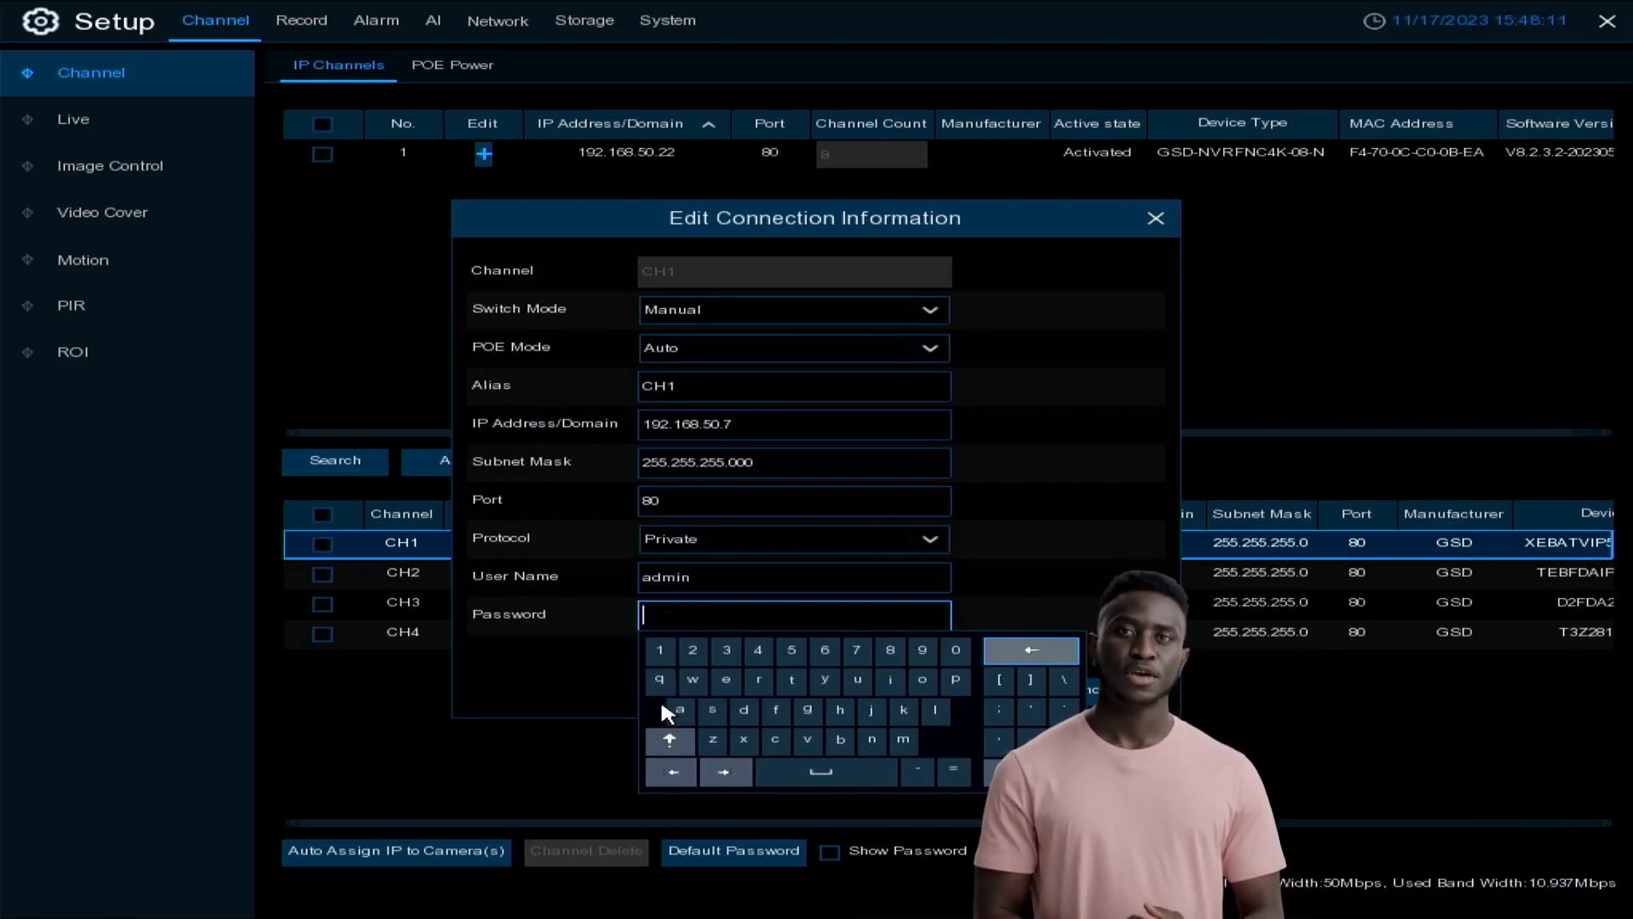
# Enter the camera's password for CH1 and save the connection information.
pyautogui.click(680, 706)
pyautogui.click(745, 706)
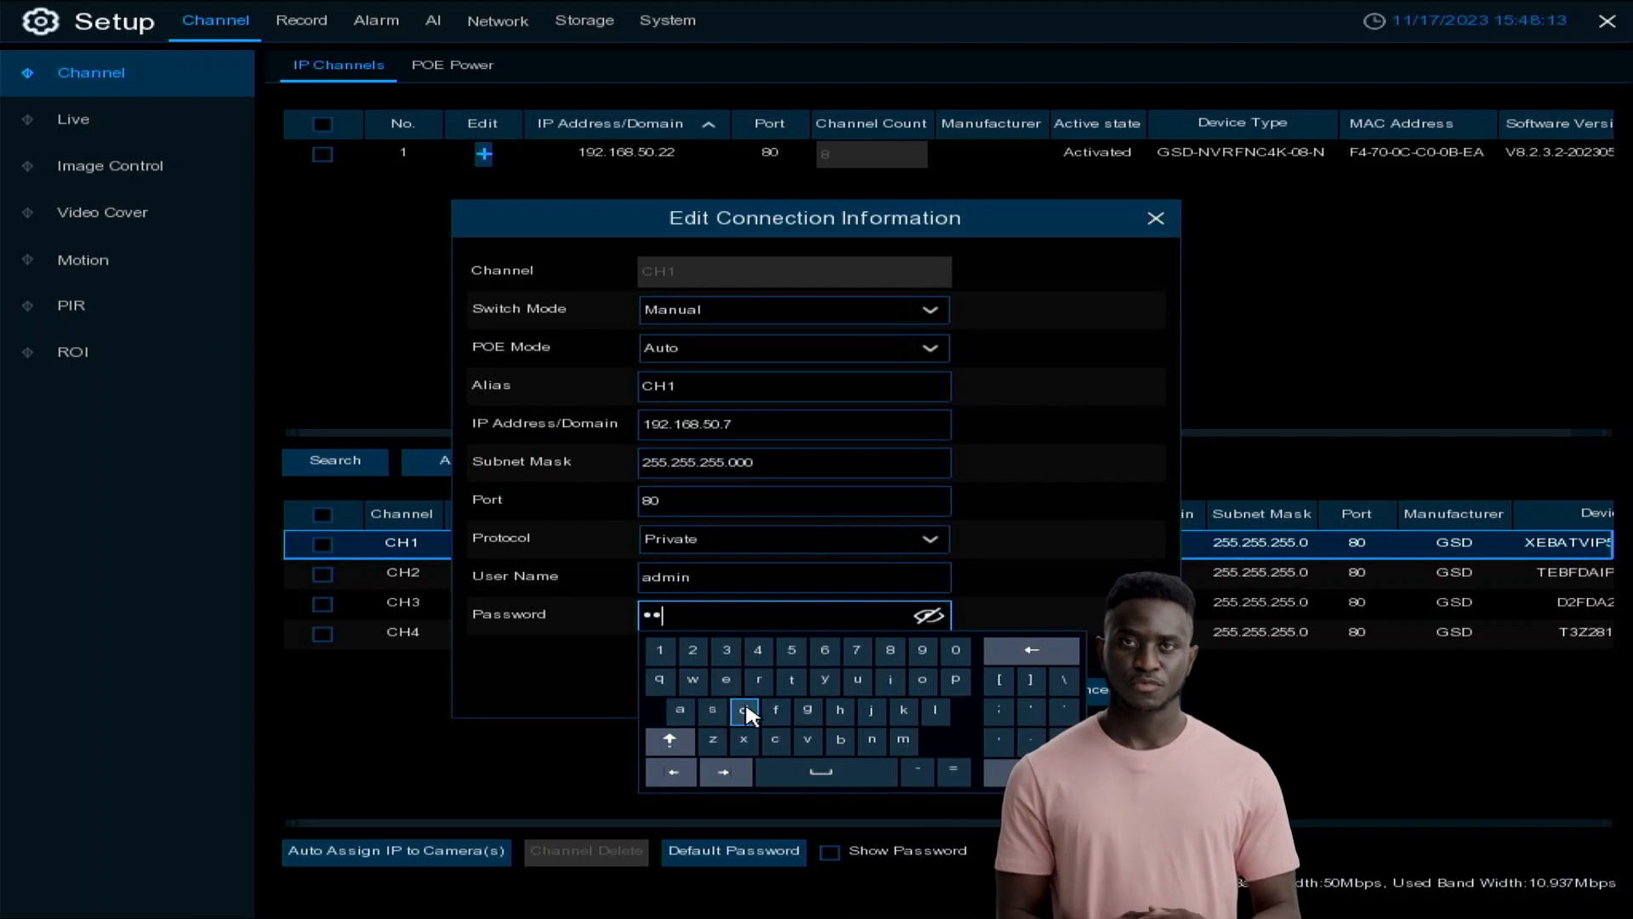
pyautogui.click(904, 739)
pyautogui.click(890, 680)
pyautogui.click(871, 738)
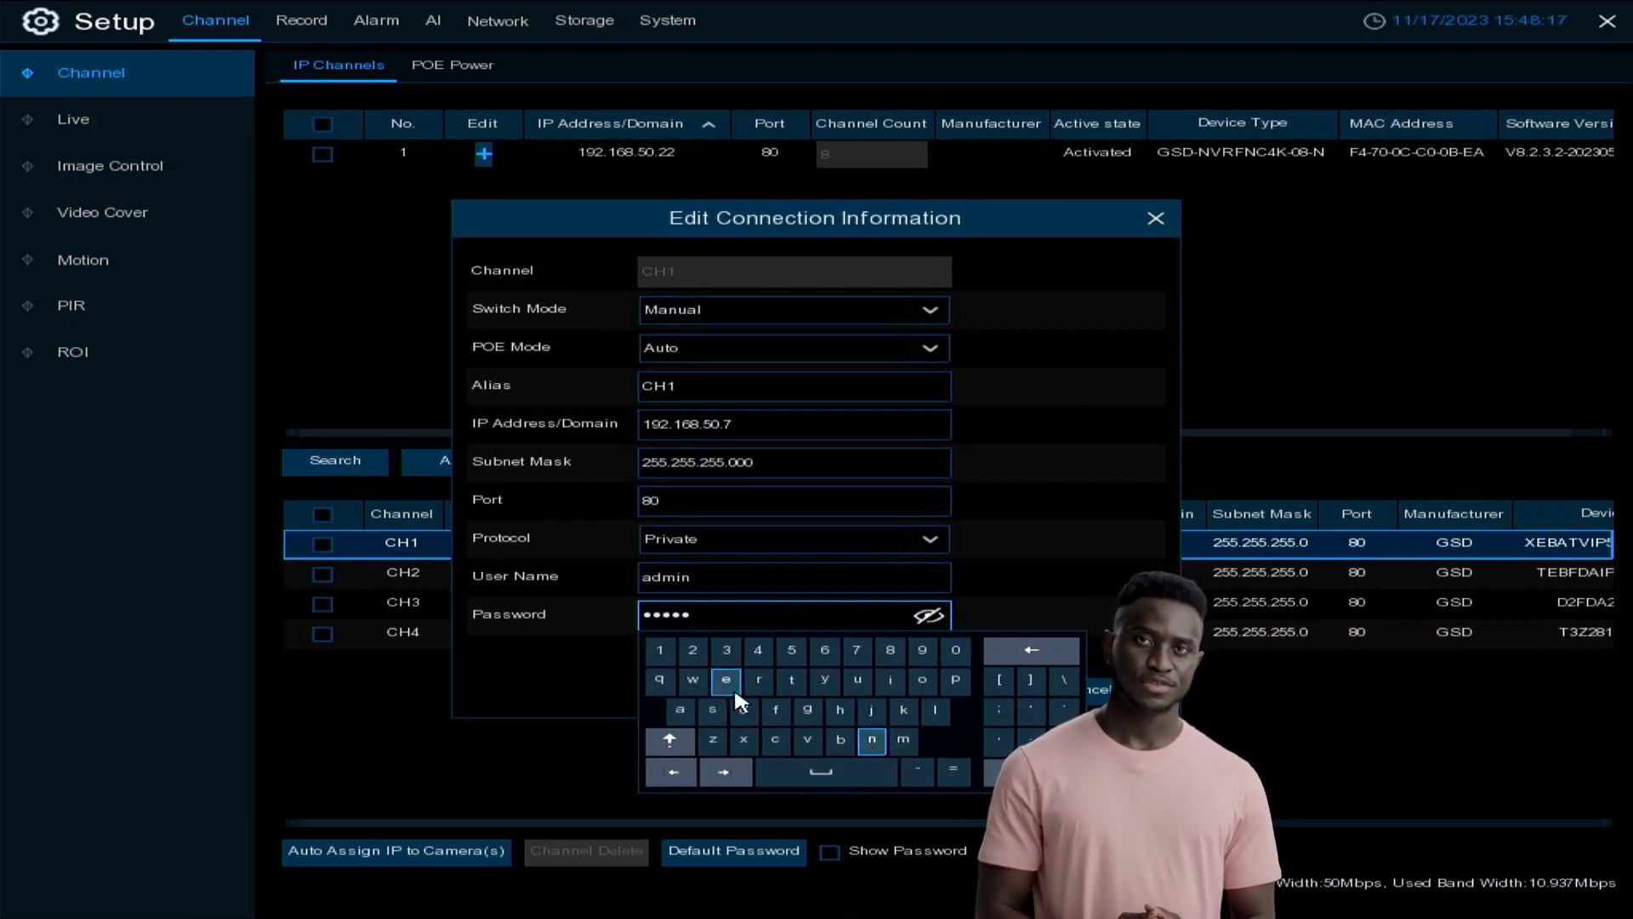
pyautogui.click(663, 650)
pyautogui.click(689, 652)
pyautogui.click(728, 649)
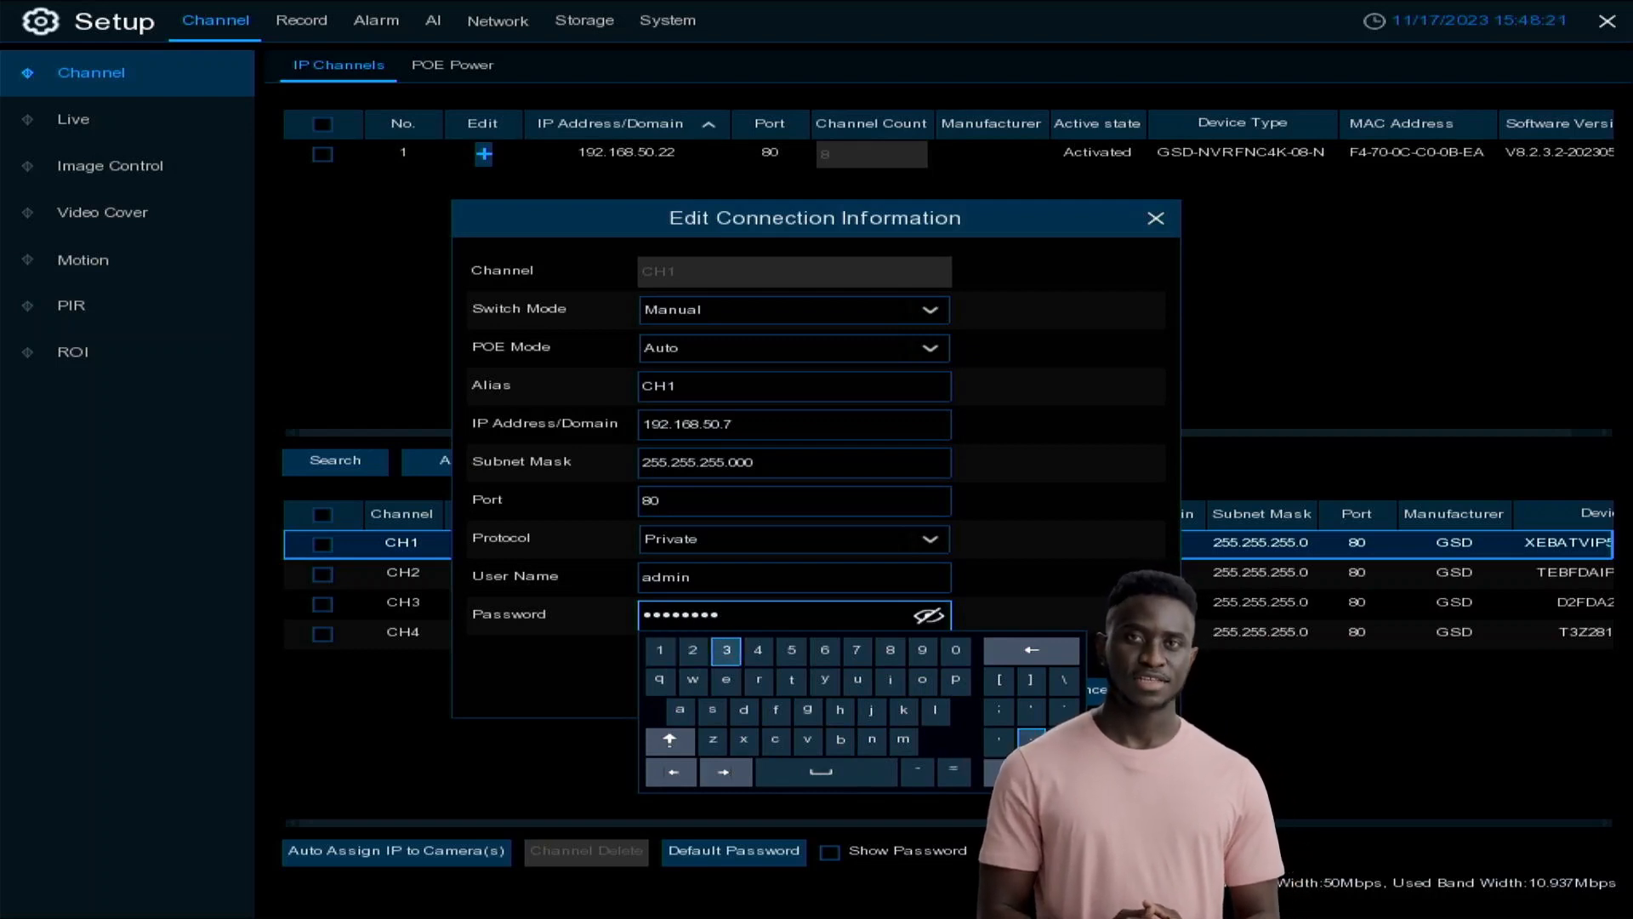
pyautogui.click(997, 742)
pyautogui.click(991, 560)
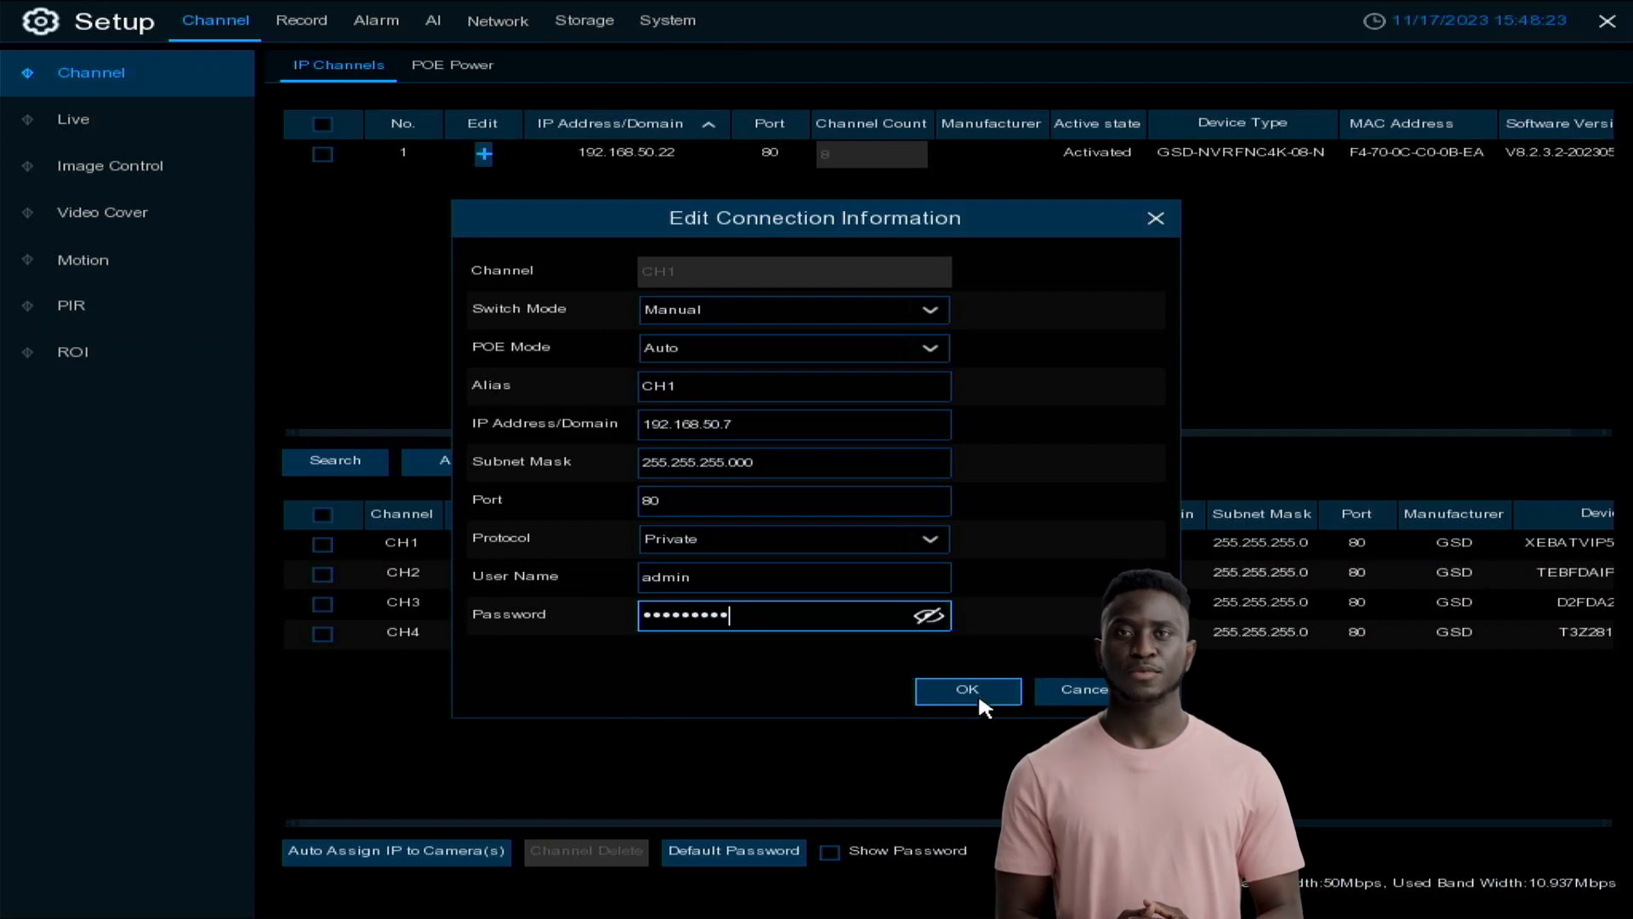
pyautogui.click(975, 689)
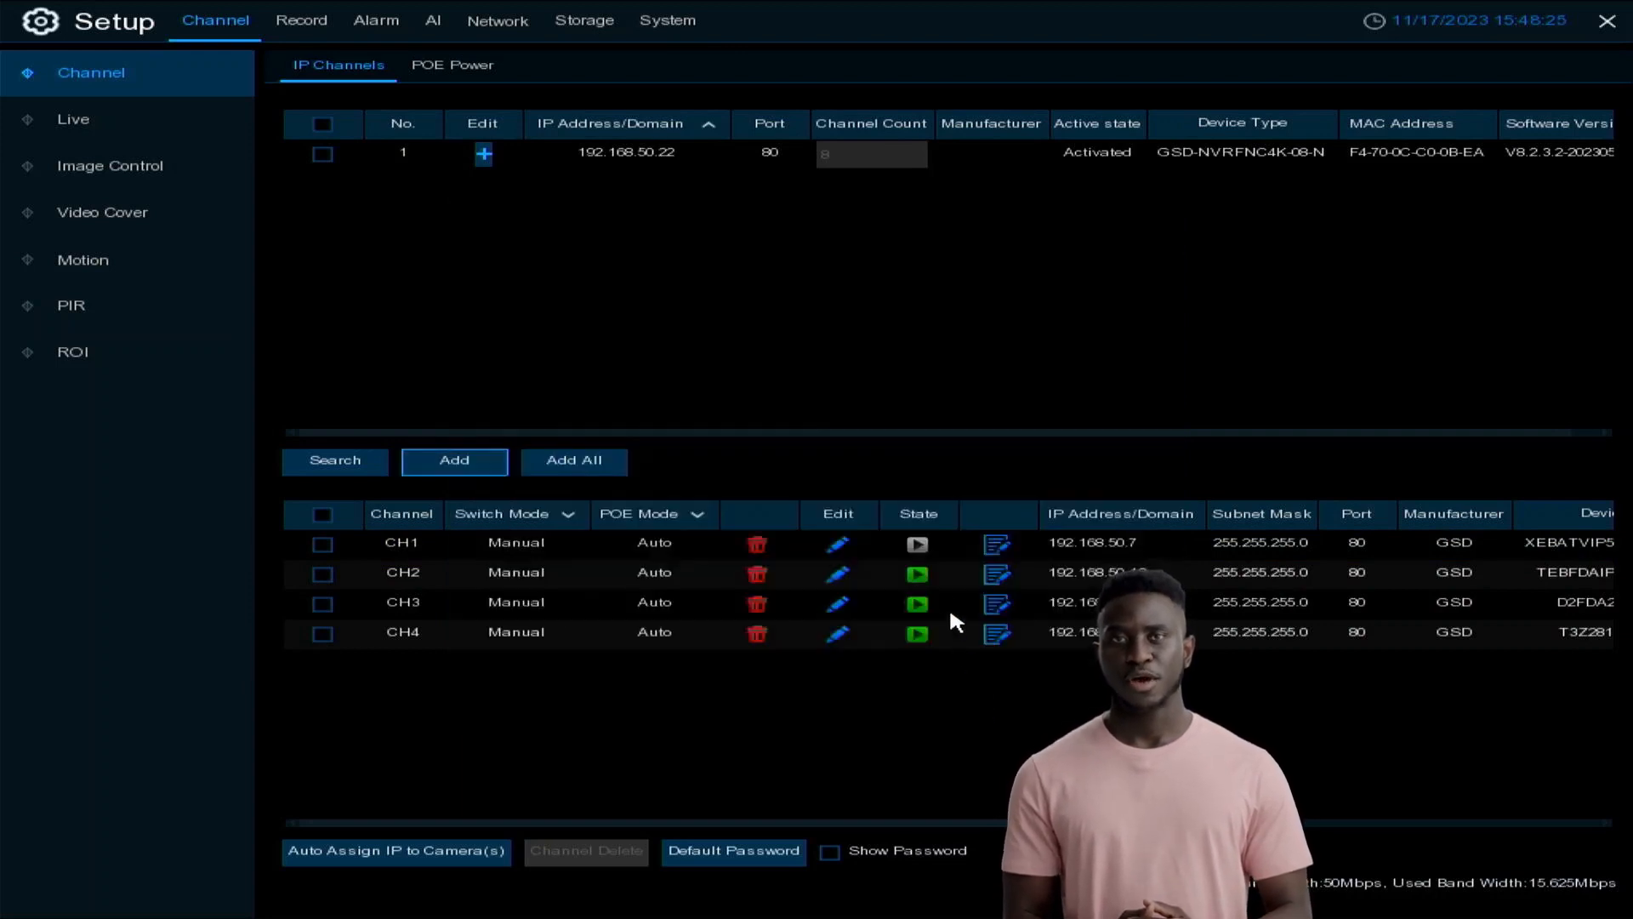
# Preview the live picture of CH2 and close the preview.
pyautogui.click(915, 570)
pyautogui.rightClick(915, 570)
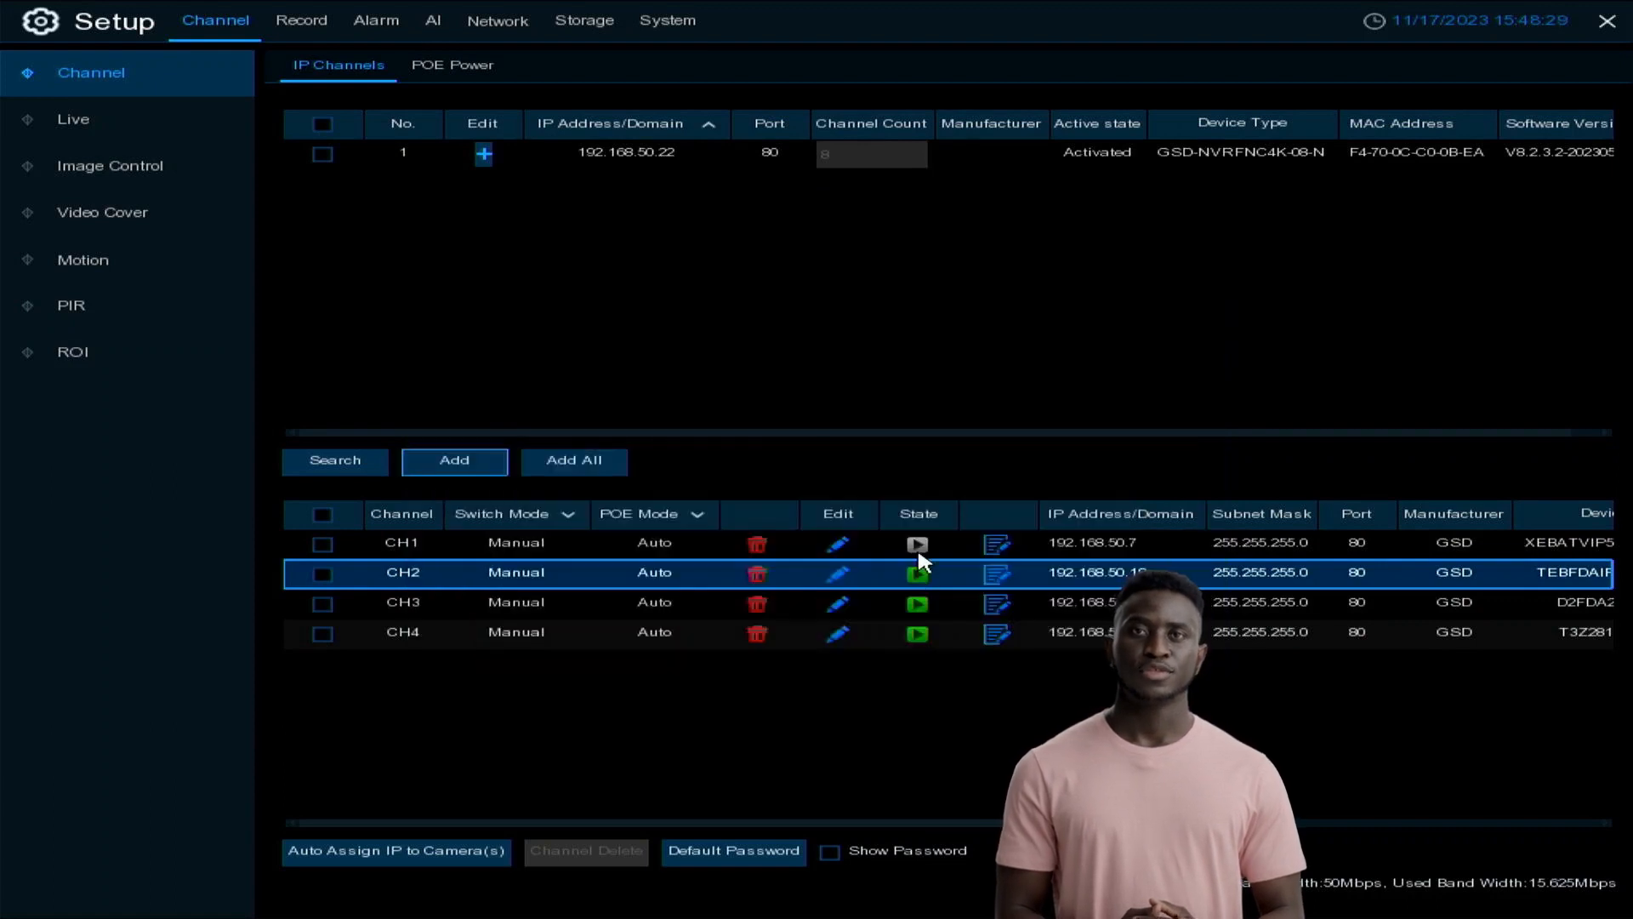
# Reopen the connection information of CH1 and clear the whole saved password.
pyautogui.click(834, 550)
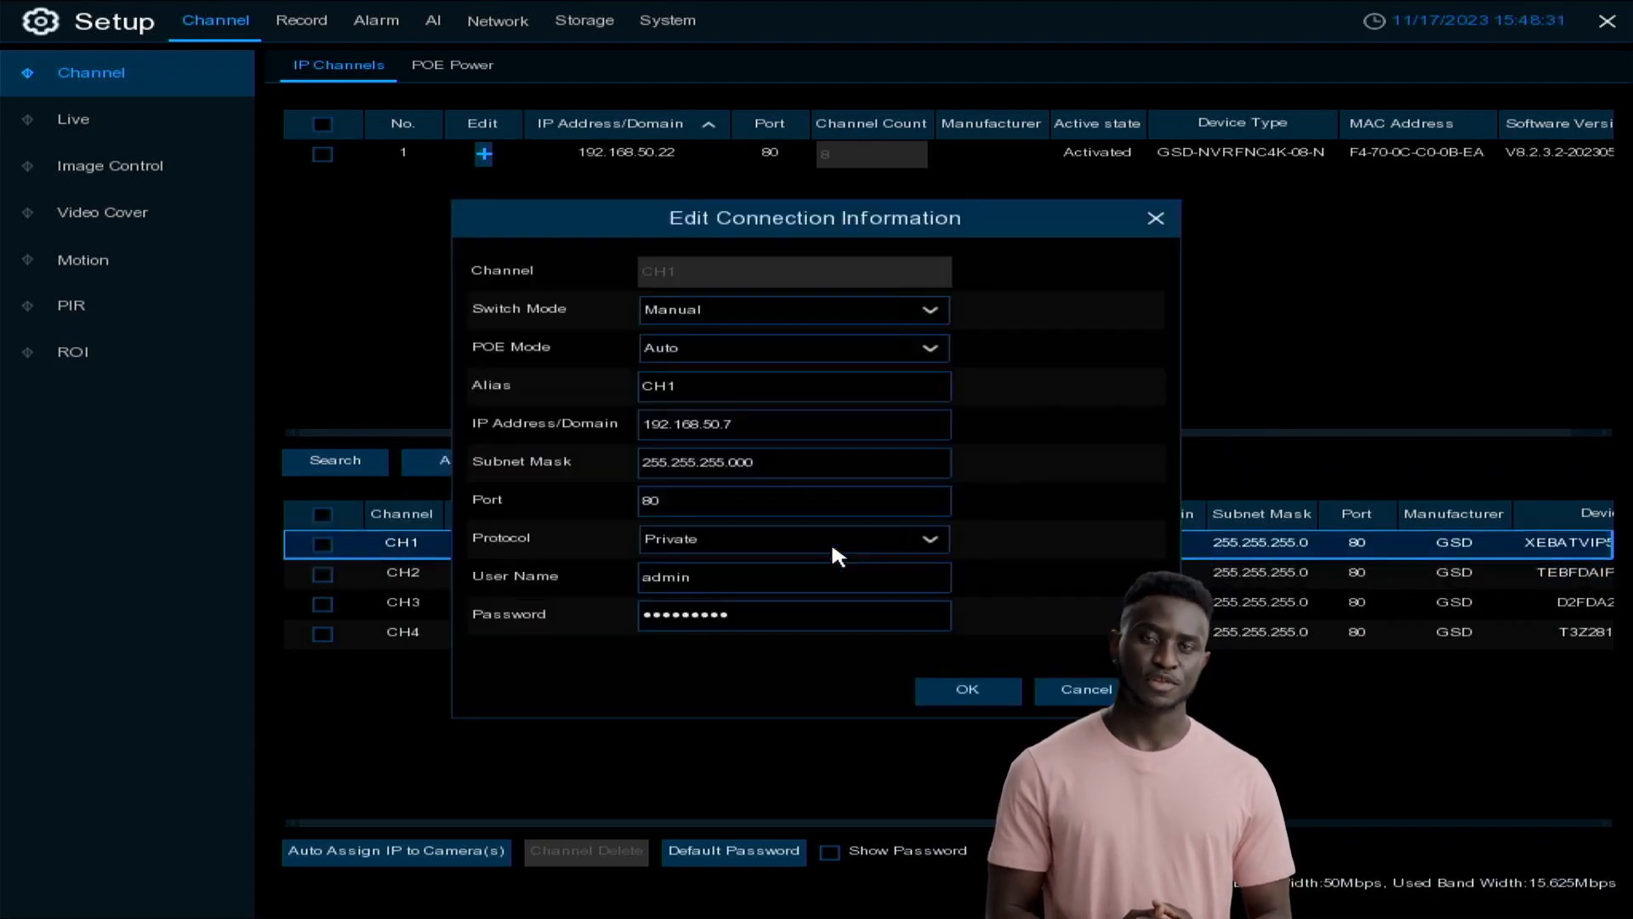
pyautogui.click(799, 614)
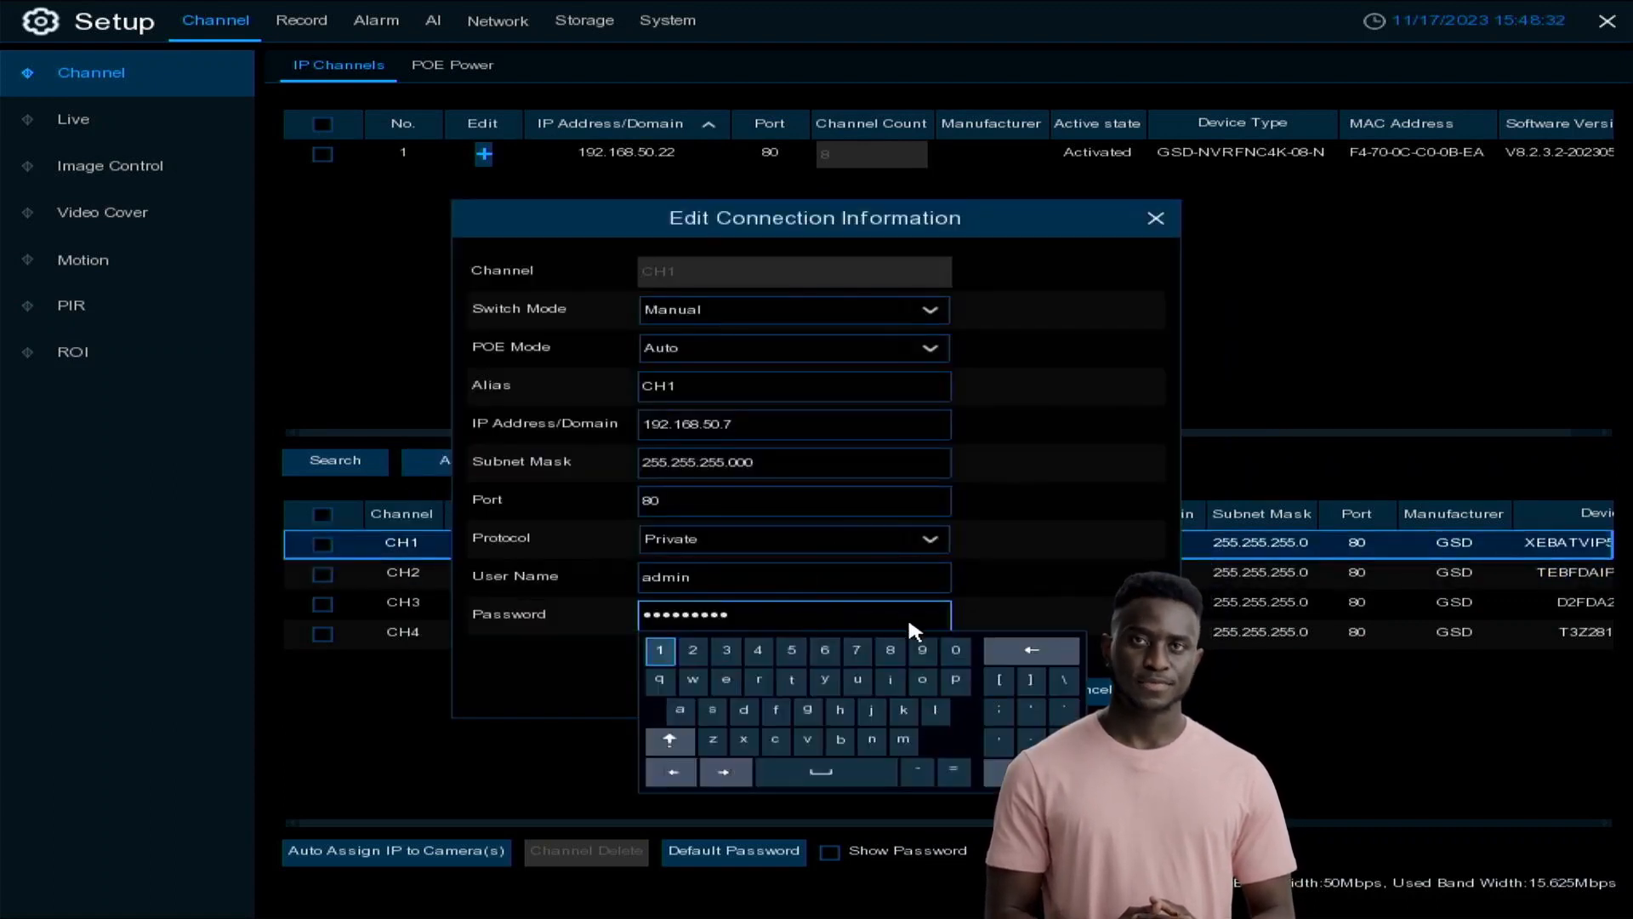
pyautogui.click(1000, 652)
pyautogui.click(1000, 651)
pyautogui.click(999, 652)
pyautogui.click(1000, 651)
pyautogui.click(1000, 652)
pyautogui.click(999, 652)
pyautogui.click(1000, 651)
pyautogui.click(999, 652)
pyautogui.click(1000, 652)
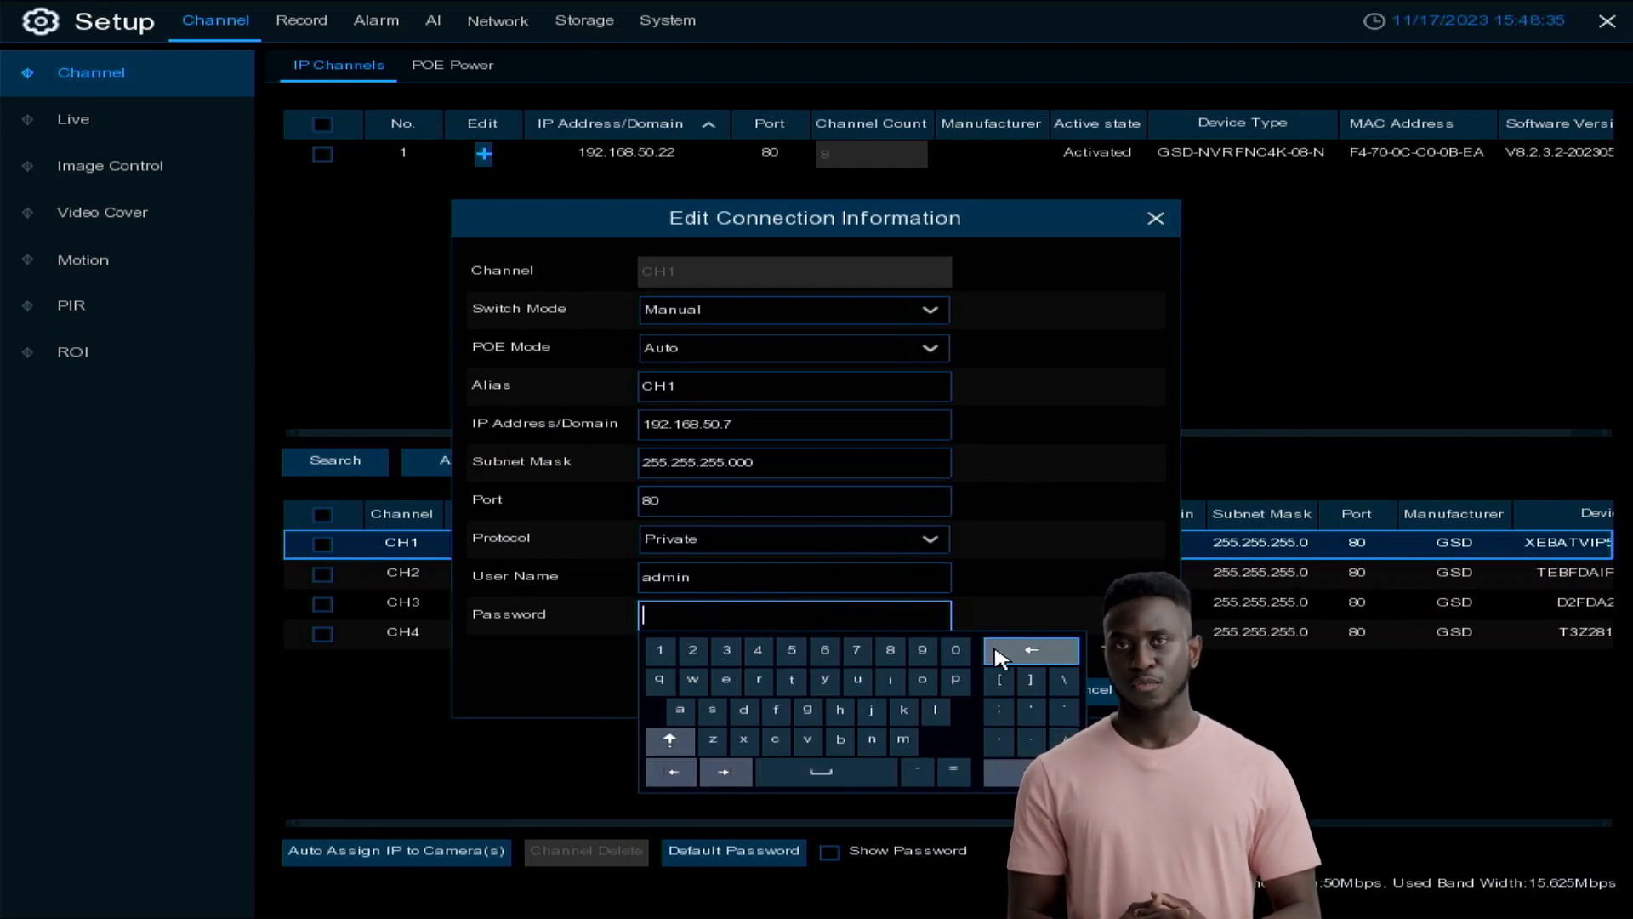
# Enter the camera's login password in the connection information of CH1.
pyautogui.click(680, 711)
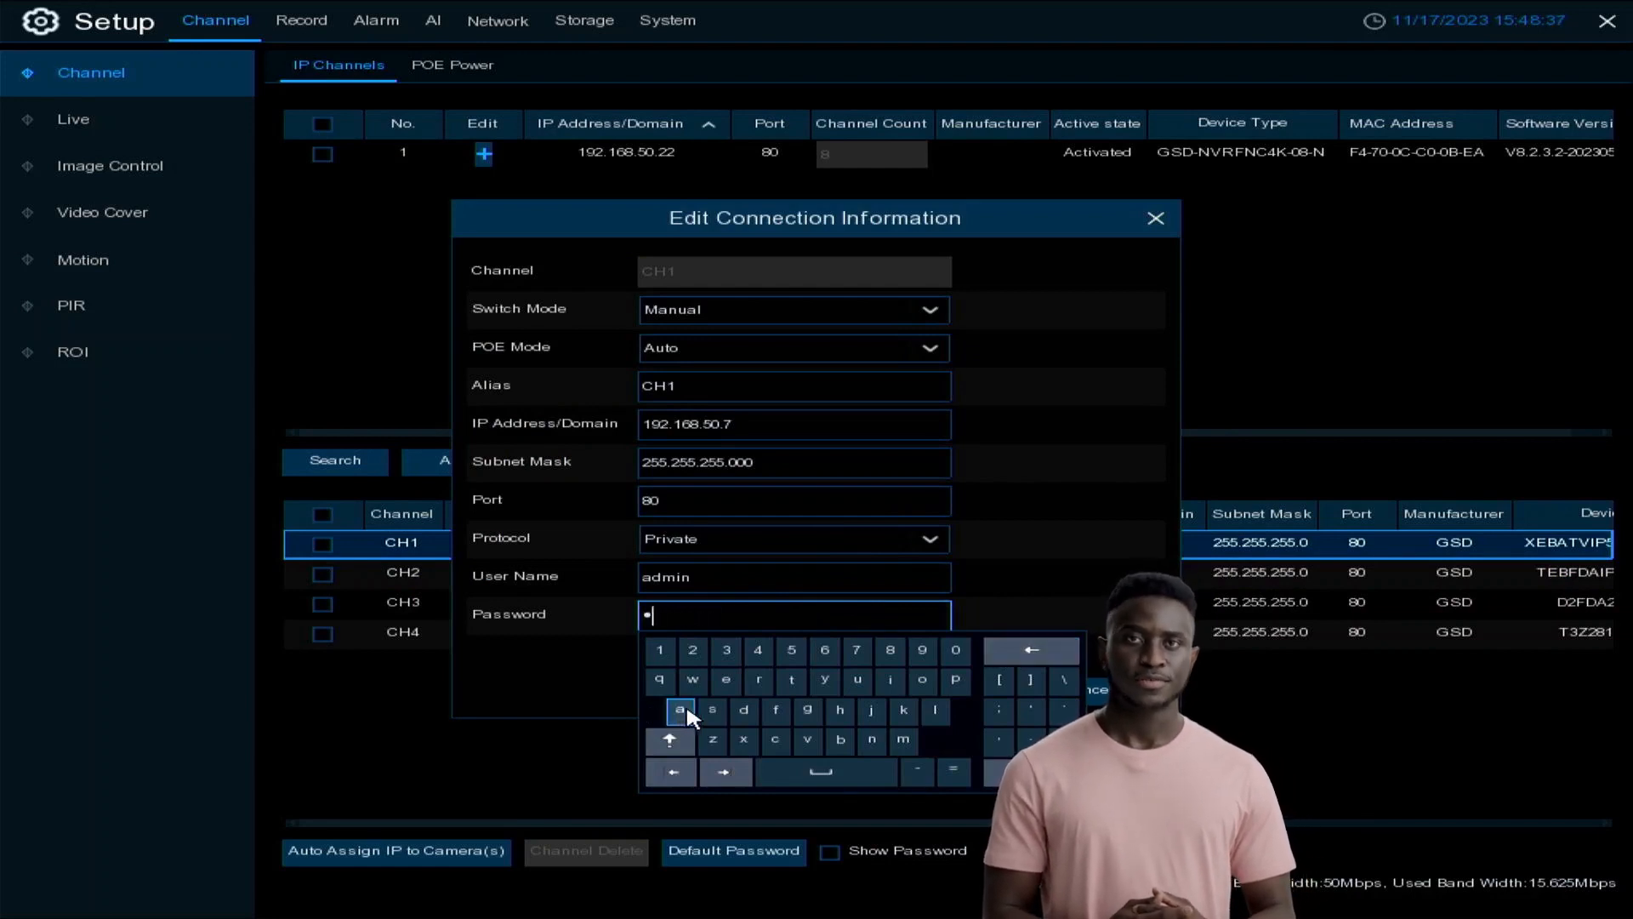
pyautogui.click(744, 711)
pyautogui.click(904, 740)
pyautogui.click(890, 681)
pyautogui.click(876, 734)
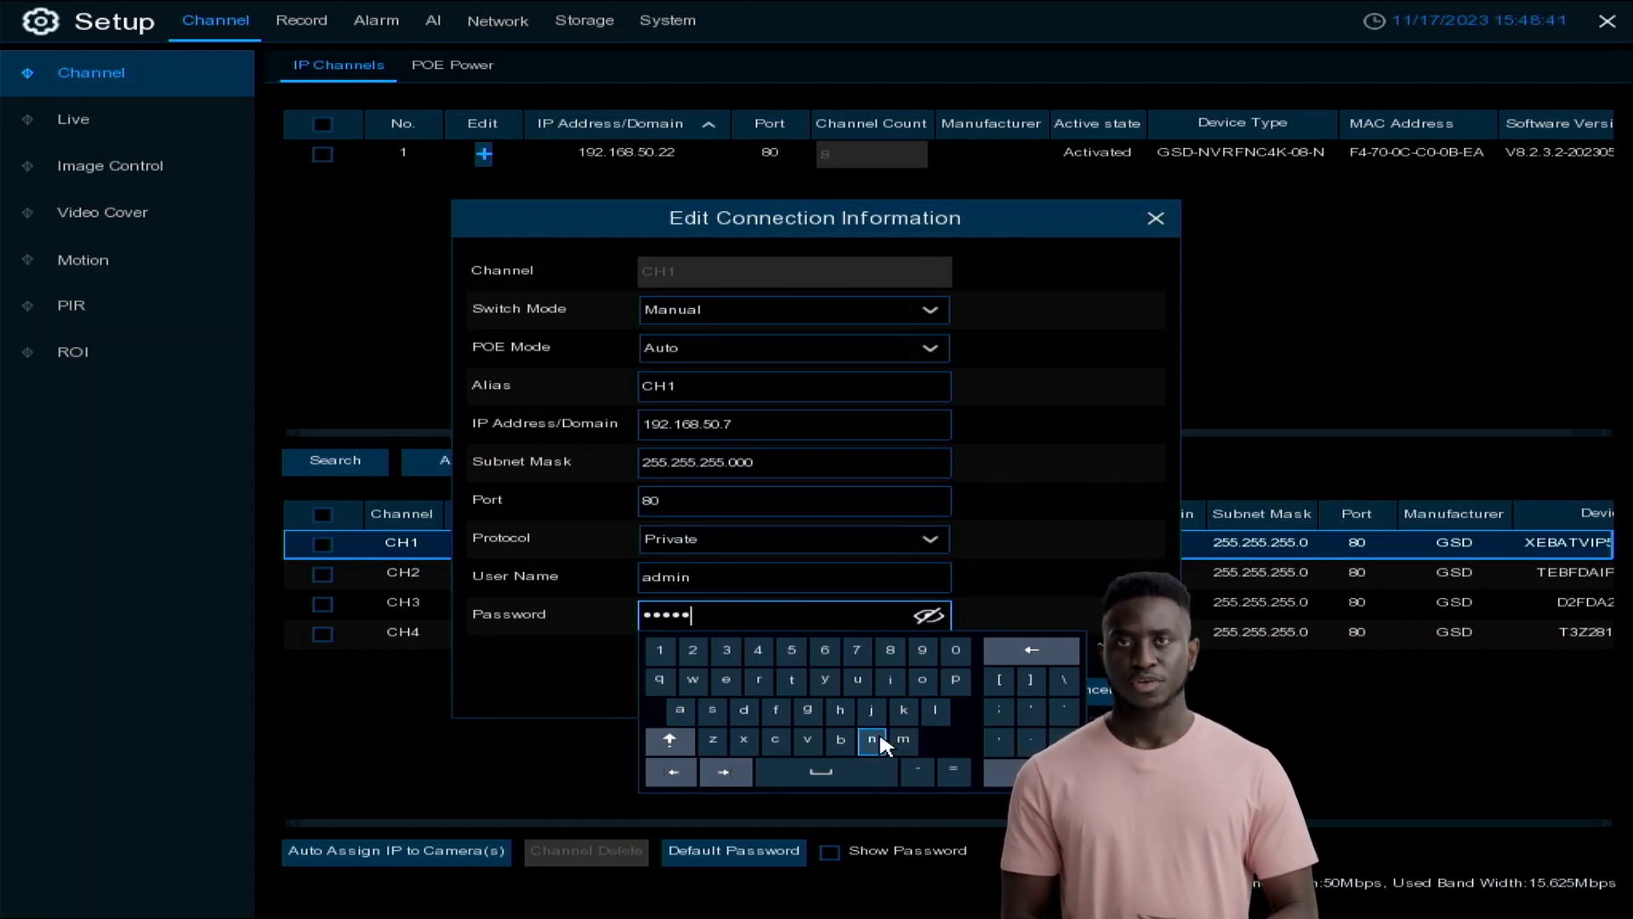